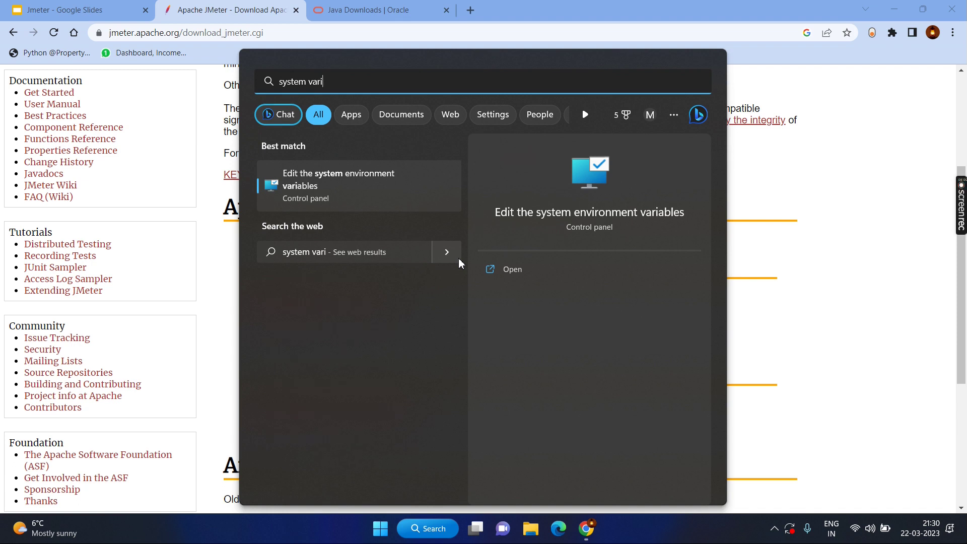
Search Windows for "system variables" and bring up the Environment Variables dialog from the system properties
{"action": "type", "text": "bles"}
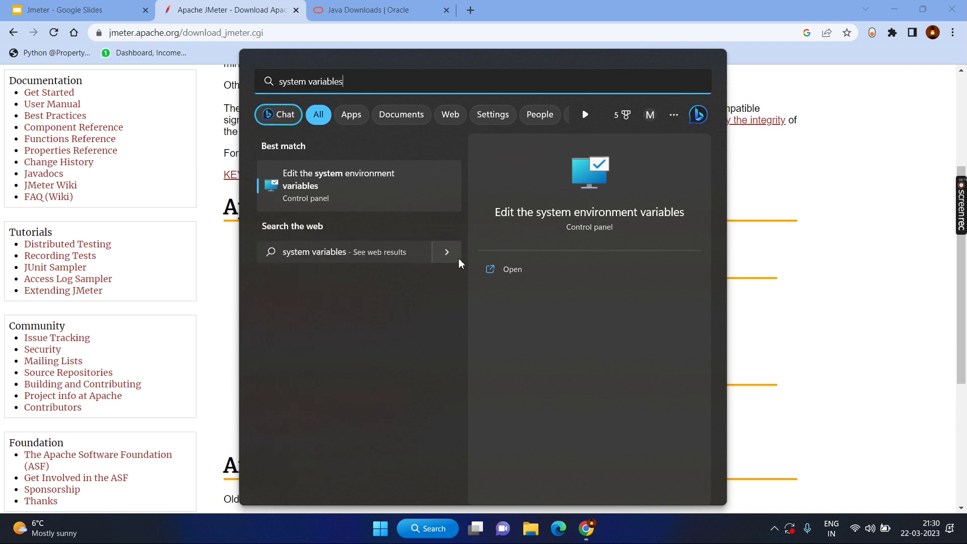
{"action": "key", "text": "Return"}
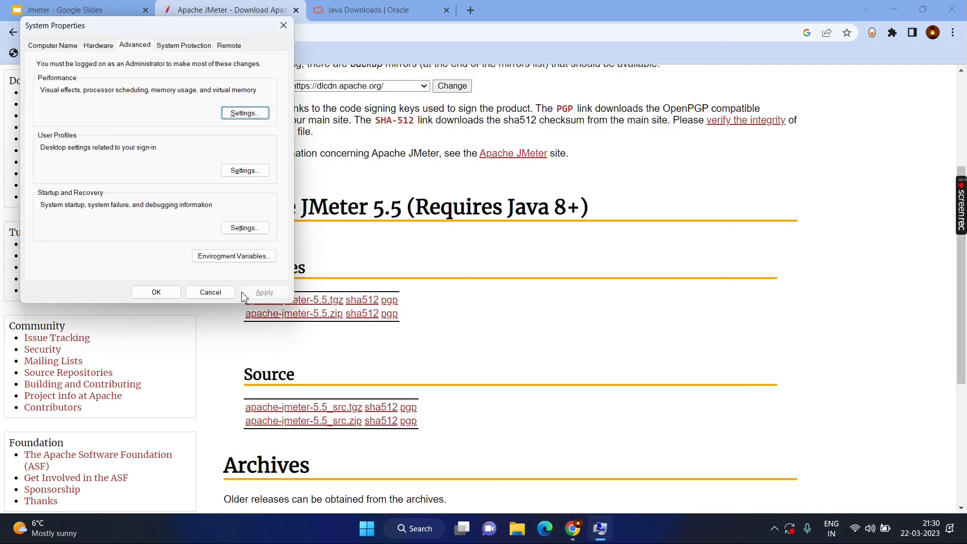
{"action": "left_click", "coordinate": [255, 260]}
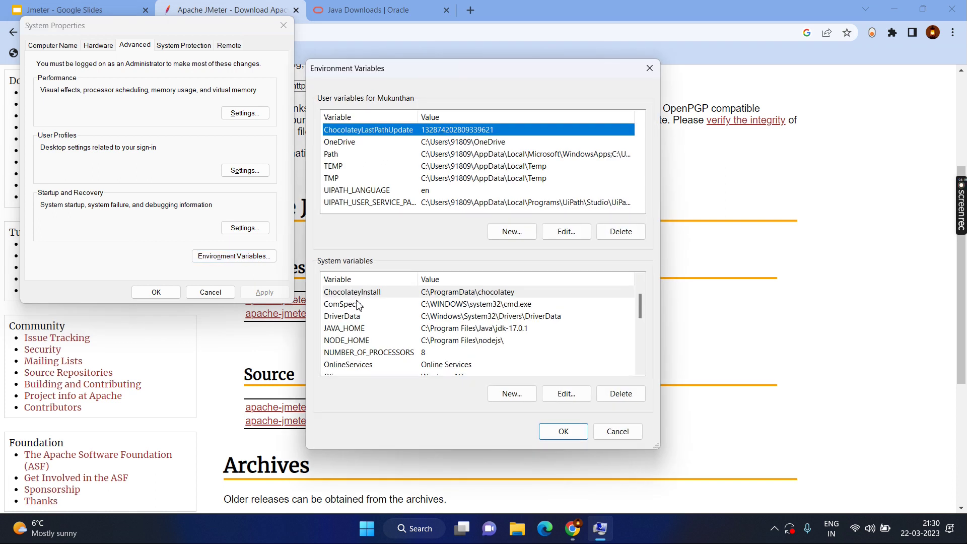
{"action": "scroll", "coordinate": [358, 305], "scroll_direction": "down", "scroll_amount": 2}
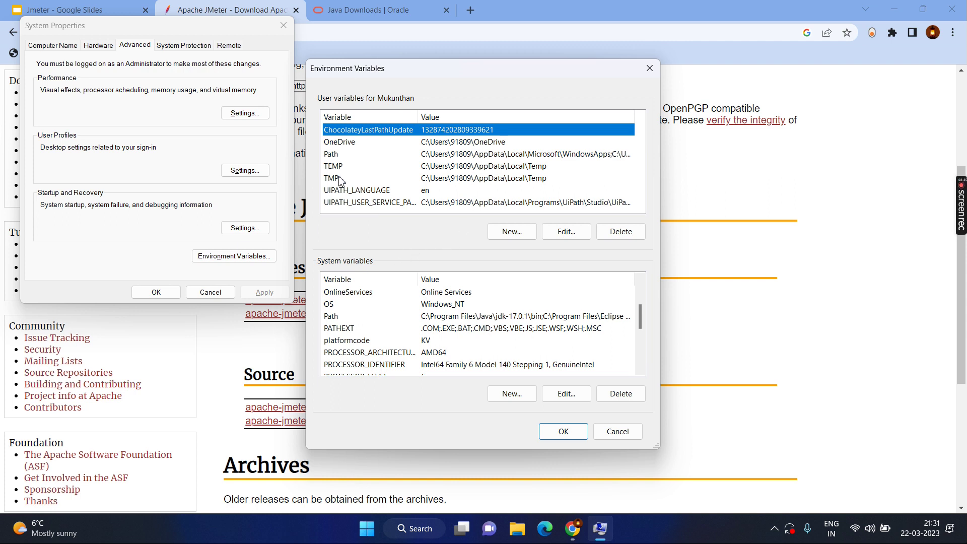
Inspect the name and value of the JAVA_HOME system variable, and close the variable and system property dialogs
{"action": "left_click", "coordinate": [387, 328]}
{"action": "scroll", "coordinate": [387, 330], "scroll_direction": "down", "scroll_amount": 1}
{"action": "scroll", "coordinate": [375, 336], "scroll_direction": "down", "scroll_amount": 3}
{"action": "scroll", "coordinate": [370, 335], "scroll_direction": "up", "scroll_amount": 6}
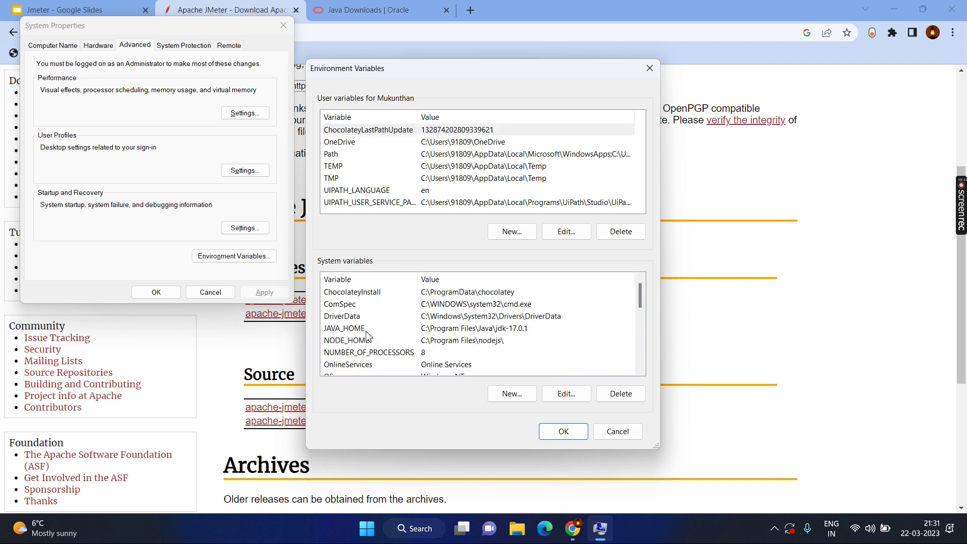
{"action": "double_click", "coordinate": [366, 333]}
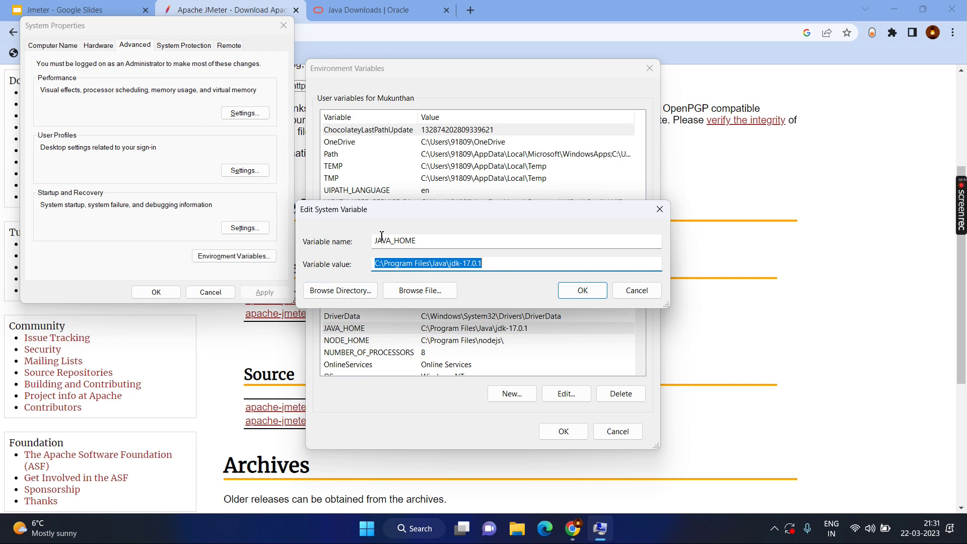
{"action": "double_click", "coordinate": [424, 244]}
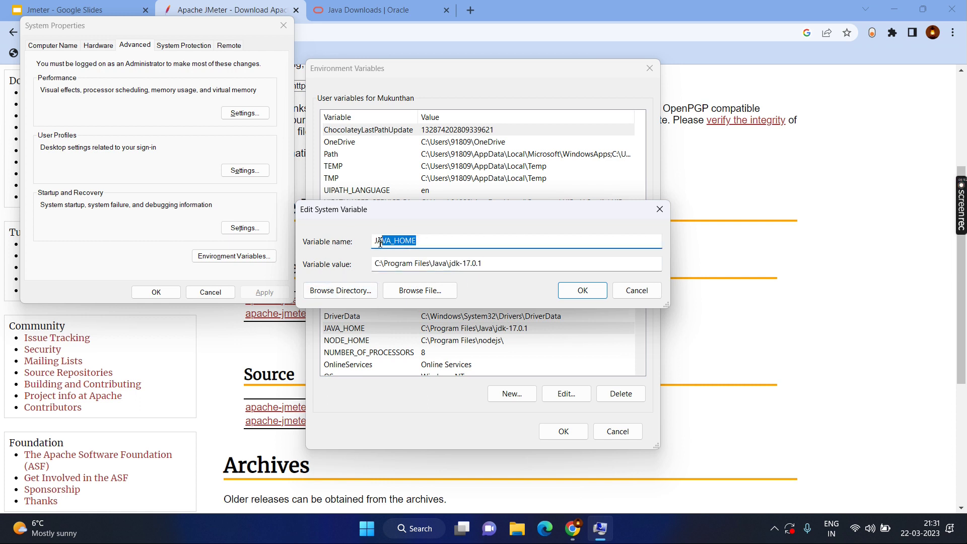
{"action": "left_click", "coordinate": [582, 293]}
{"action": "left_click", "coordinate": [566, 432]}
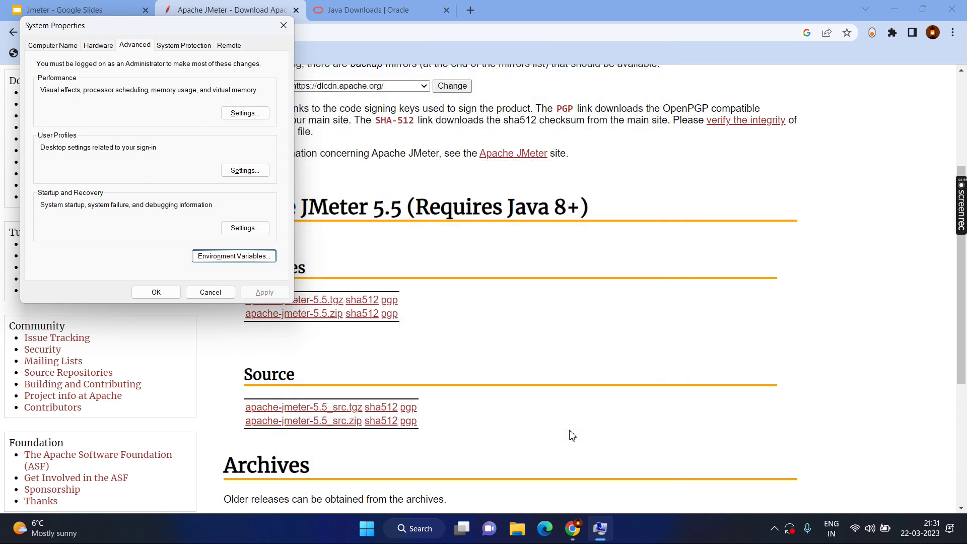
{"action": "key", "text": "Escape"}
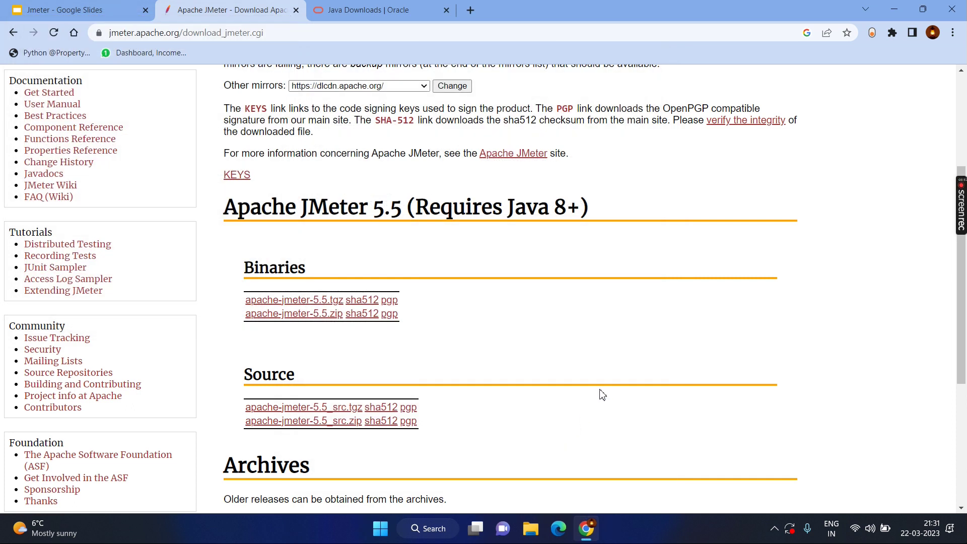
Open the C: drive through the Run dialog and go into the Program Files folder
{"action": "key", "text": "super+r"}
{"action": "type", "text": "c:"}
{"action": "key", "text": "Return"}
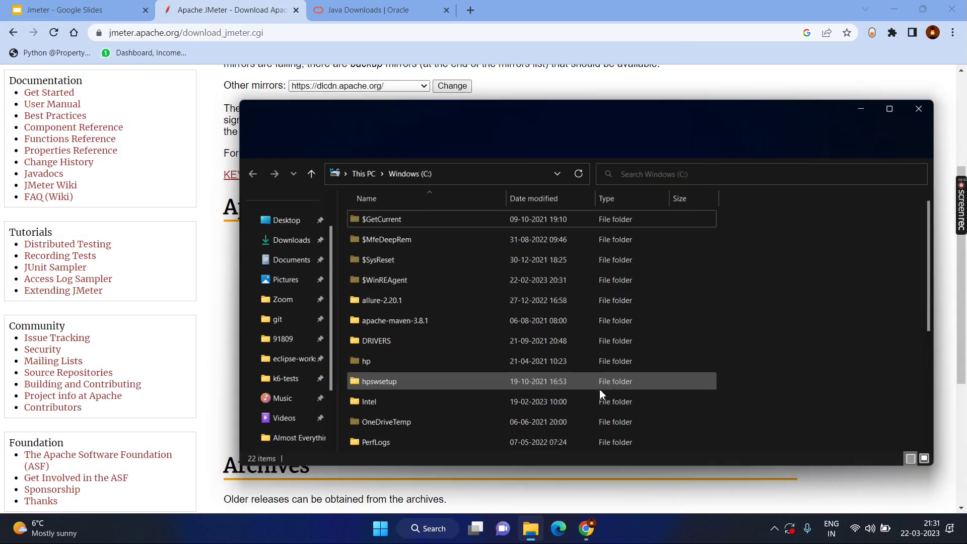
{"action": "left_click", "coordinate": [434, 379]}
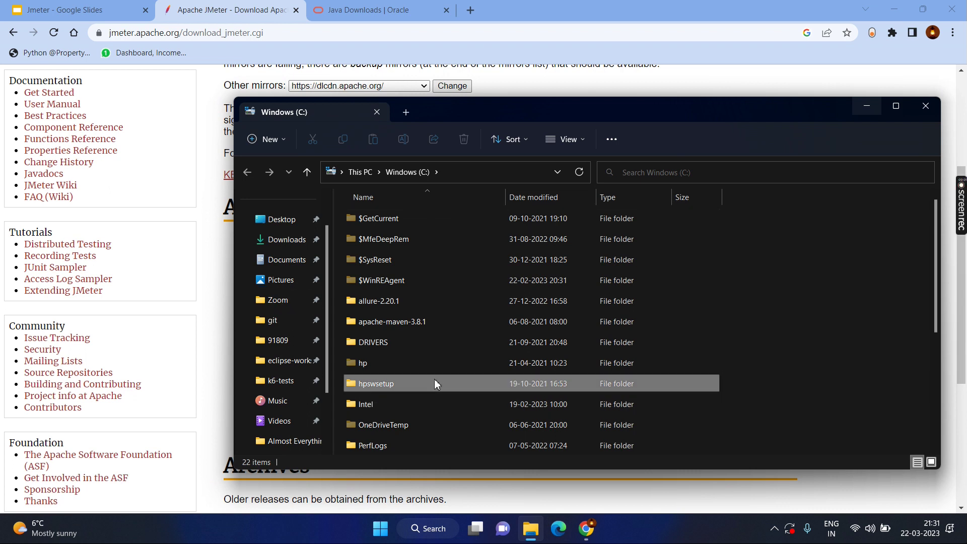
{"action": "scroll", "coordinate": [434, 379], "scroll_direction": "down", "scroll_amount": 4}
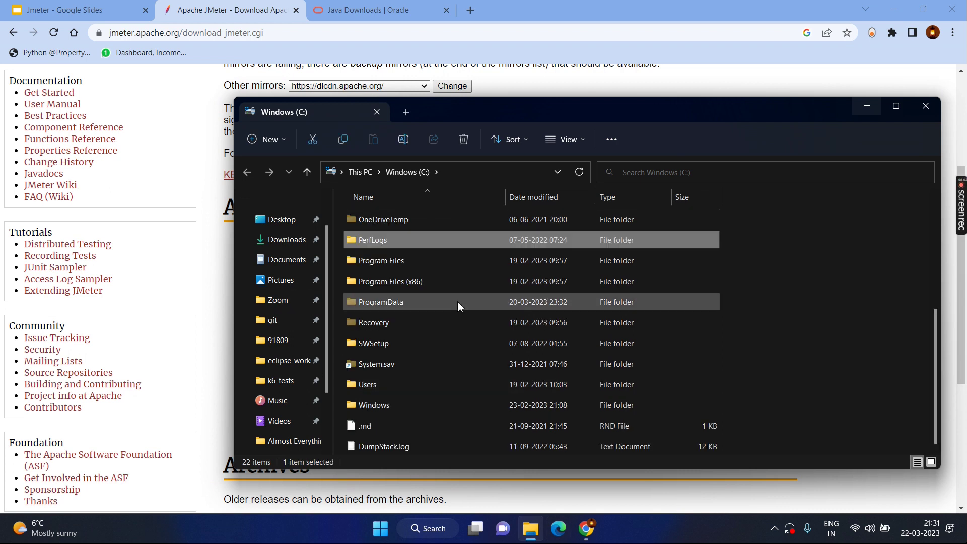
{"action": "double_click", "coordinate": [431, 266]}
{"action": "scroll", "coordinate": [382, 340], "scroll_direction": "down", "scroll_amount": 1}
{"action": "scroll", "coordinate": [398, 332], "scroll_direction": "up", "scroll_amount": 1}
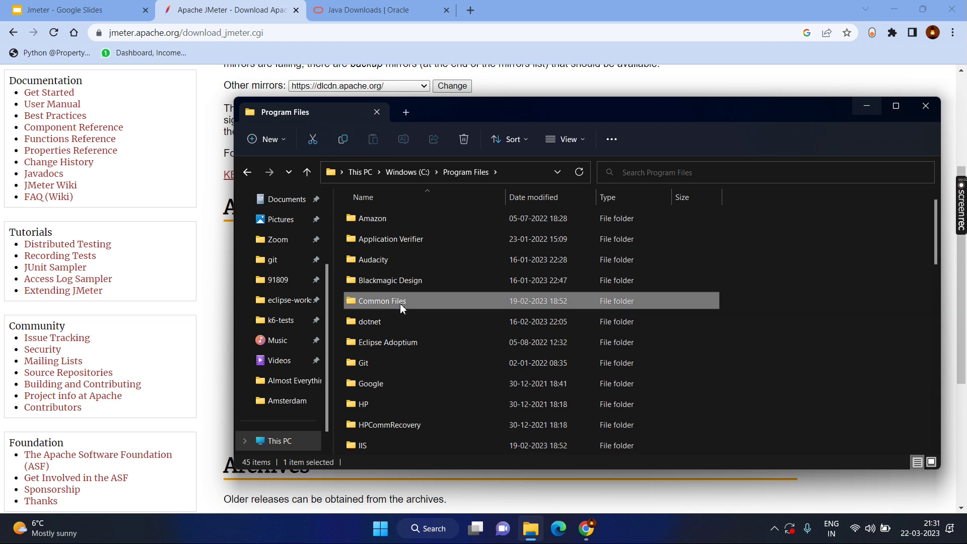
Open the Java\jdk-17.0.1\bin folder, reveal its full path, and close the file window
{"action": "key", "text": "j"}
{"action": "double_click", "coordinate": [388, 217]}
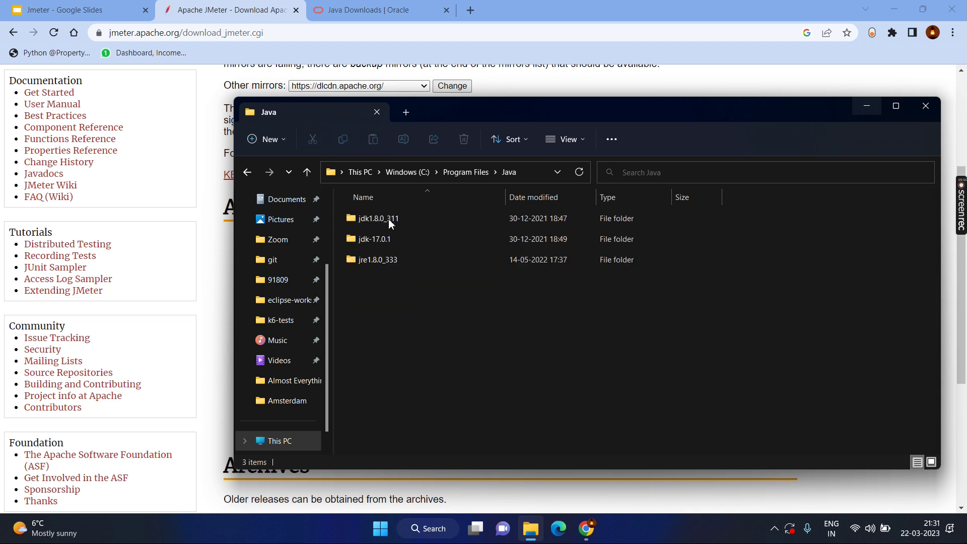
{"action": "double_click", "coordinate": [394, 243]}
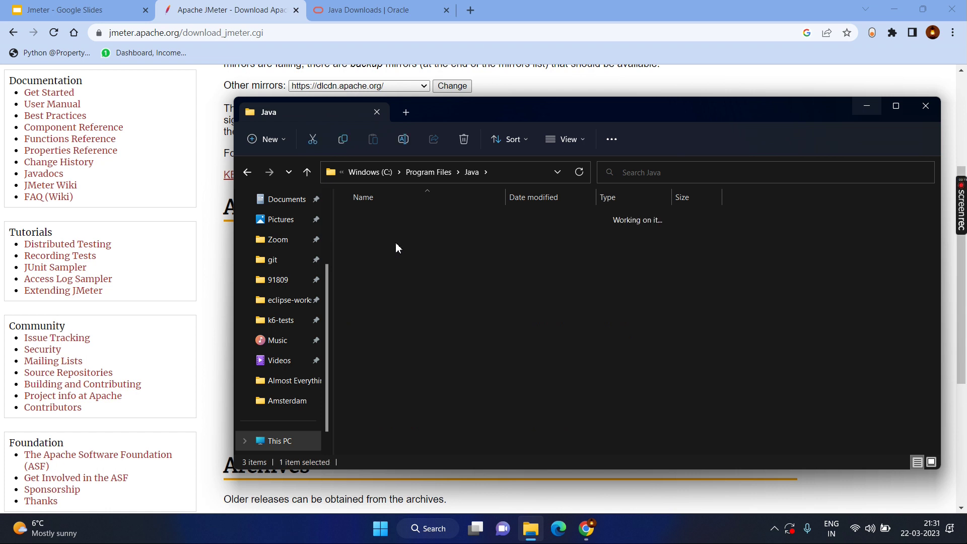
{"action": "left_click", "coordinate": [385, 219]}
{"action": "double_click", "coordinate": [385, 220]}
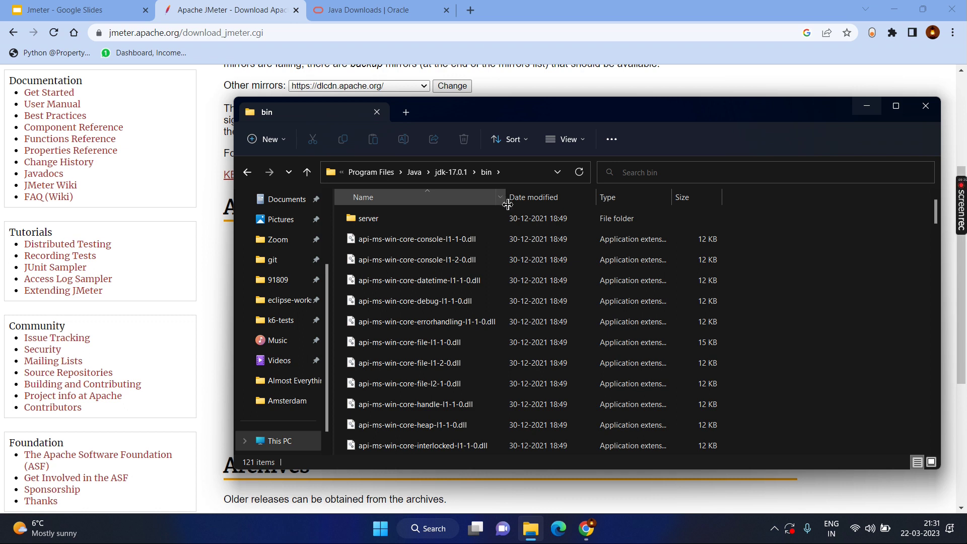
{"action": "left_click", "coordinate": [514, 171]}
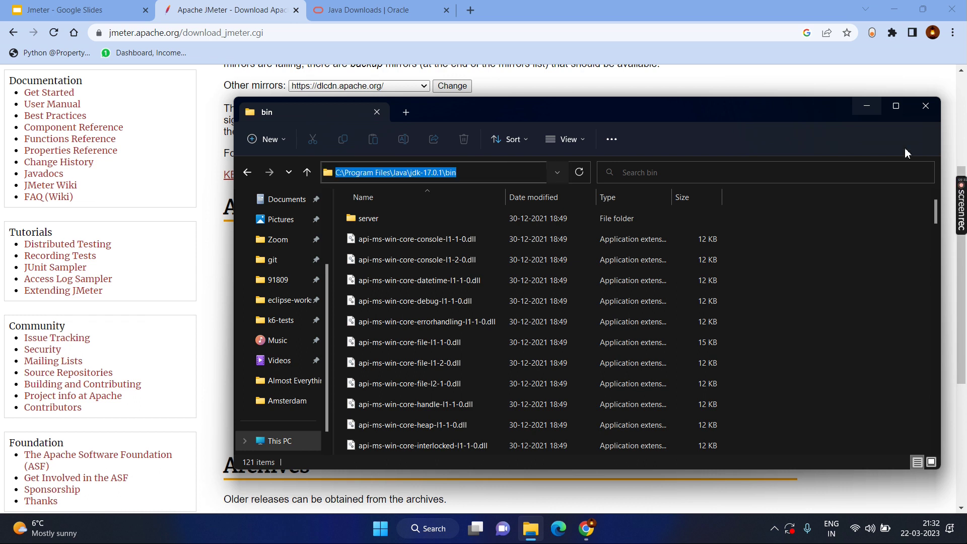
{"action": "left_click", "coordinate": [925, 106]}
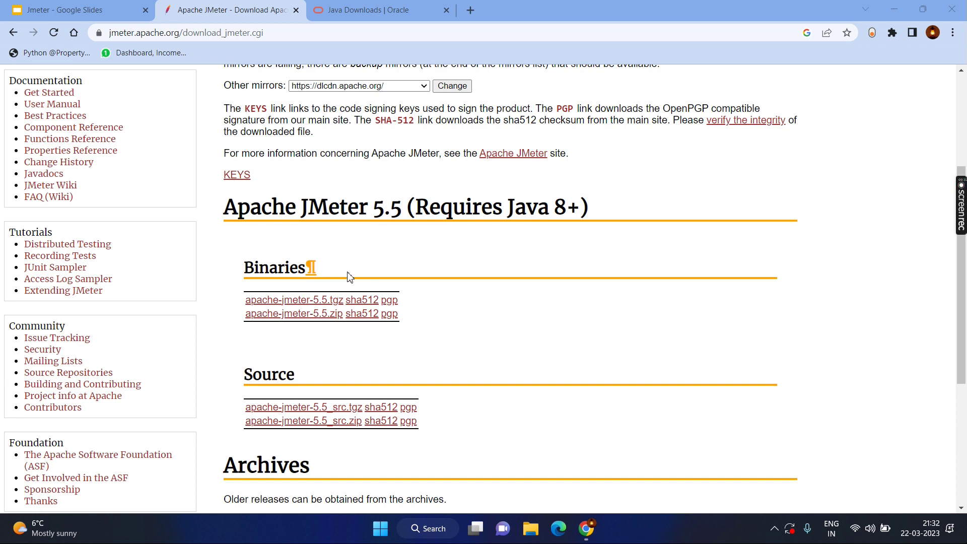
Open File Explorer again and look through the folders at the root of the Windows (C:) drive
{"action": "left_click", "coordinate": [526, 527]}
{"action": "left_click", "coordinate": [292, 285]}
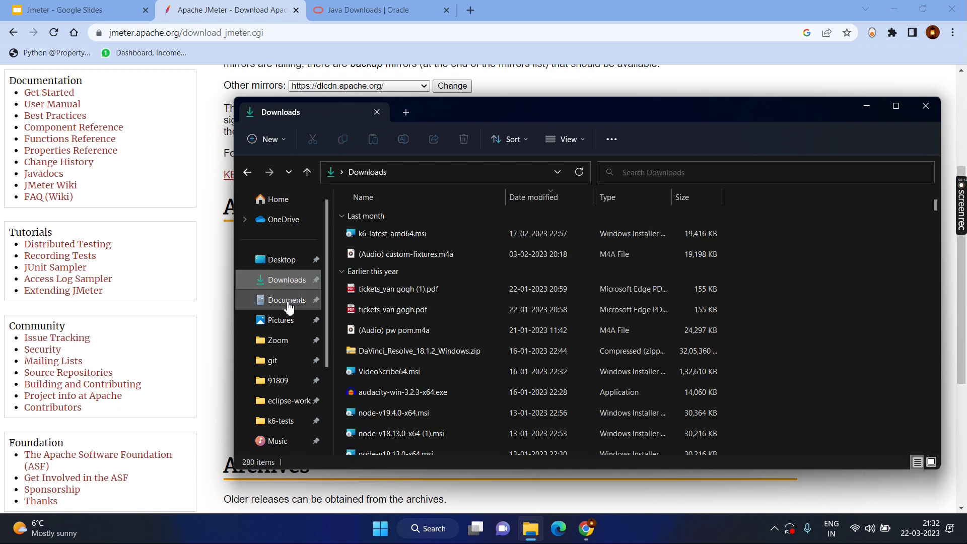
{"action": "scroll", "coordinate": [277, 365], "scroll_direction": "down", "scroll_amount": 2}
{"action": "scroll", "coordinate": [282, 377], "scroll_direction": "down", "scroll_amount": 1}
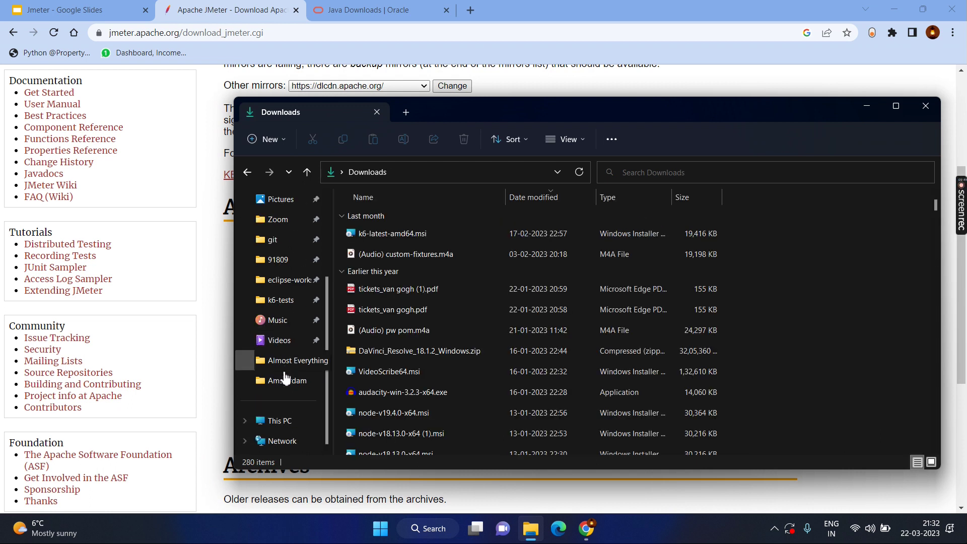
{"action": "left_click", "coordinate": [274, 423]}
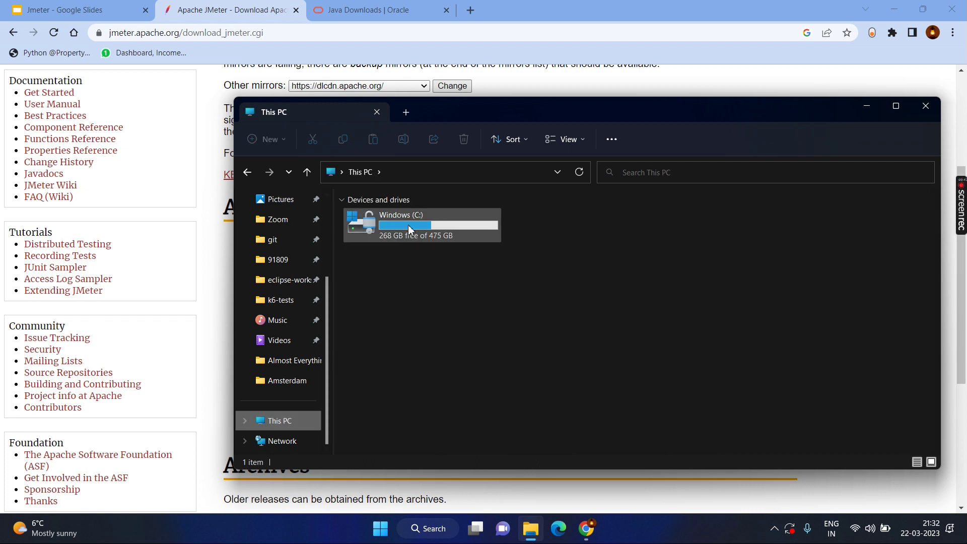
{"action": "double_click", "coordinate": [406, 225]}
{"action": "scroll", "coordinate": [418, 307], "scroll_direction": "down", "scroll_amount": 5}
{"action": "scroll", "coordinate": [412, 319], "scroll_direction": "up", "scroll_amount": 5}
{"action": "left_click", "coordinate": [405, 321]}
{"action": "scroll", "coordinate": [423, 375], "scroll_direction": "down", "scroll_amount": 5}
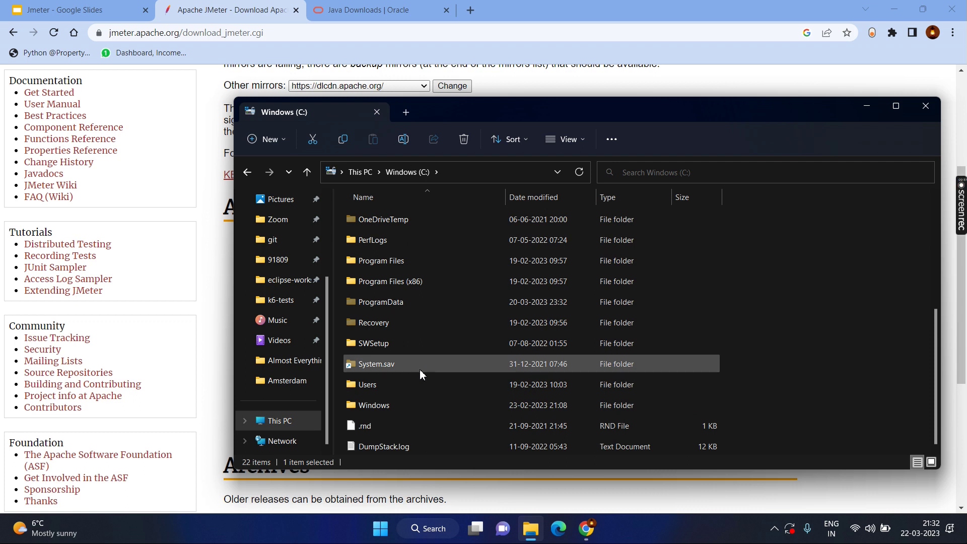
Download the apache-jmeter-5.5.zip binary from the JMeter download page and return to the Jmeter slides
{"action": "left_click", "coordinate": [183, 299]}
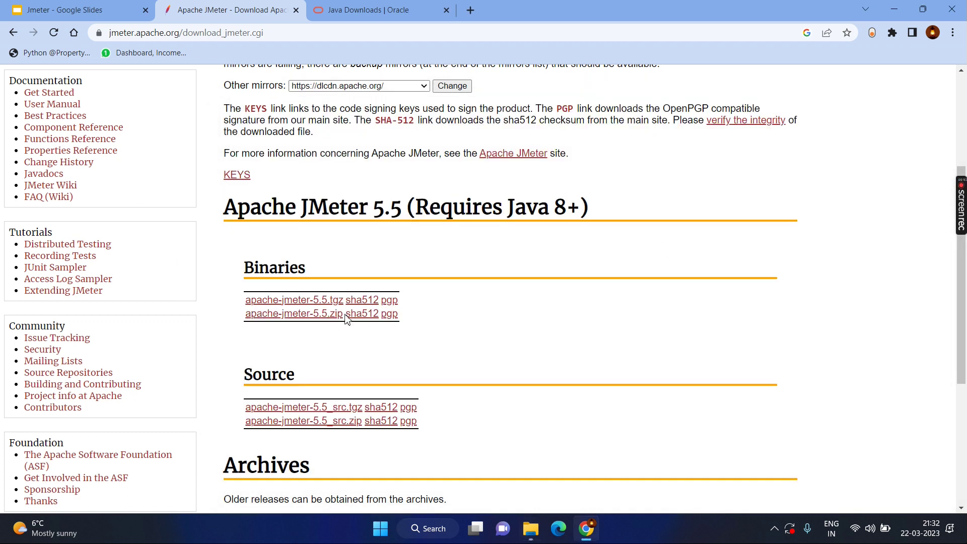
{"action": "scroll", "coordinate": [346, 317], "scroll_direction": "down", "scroll_amount": 2}
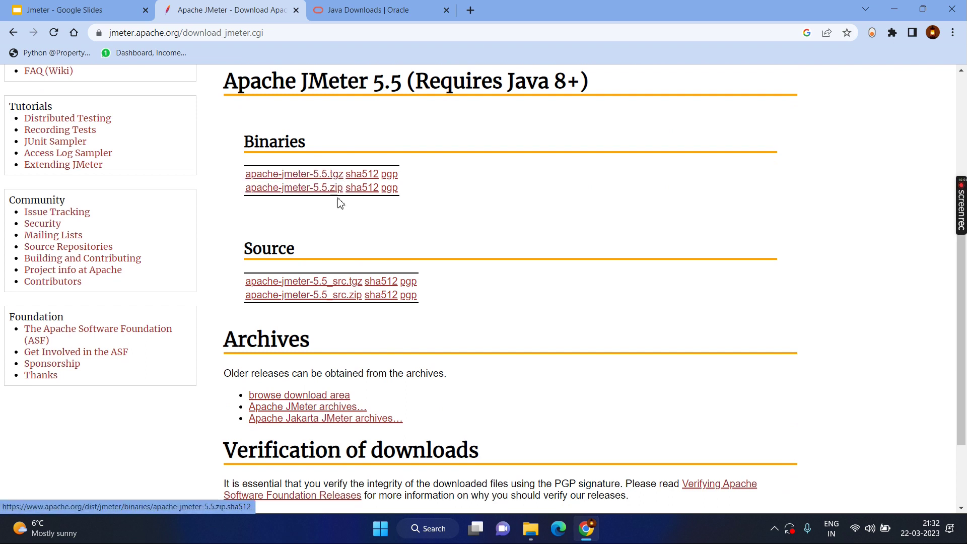
{"action": "left_click", "coordinate": [327, 194]}
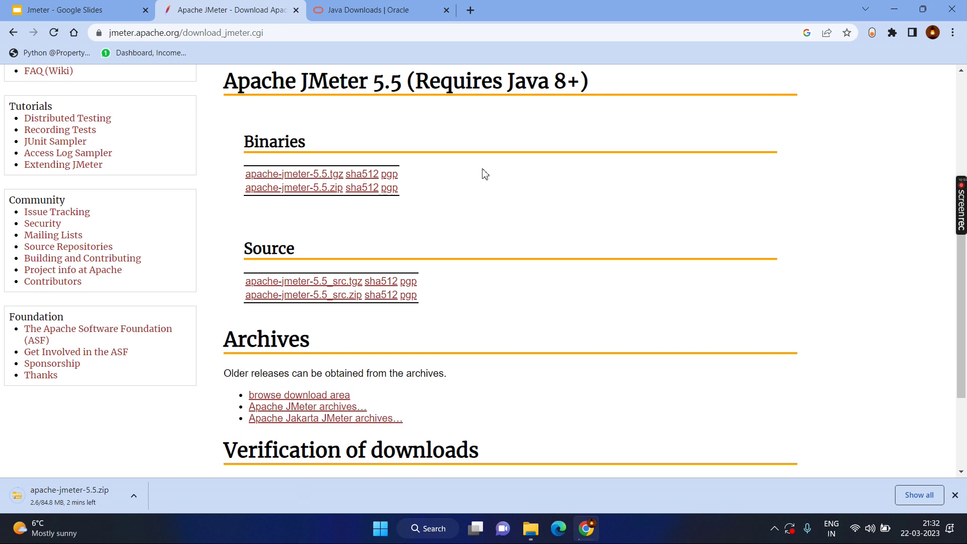
{"action": "mouse_move", "coordinate": [958, 215]}
{"action": "scroll", "coordinate": [324, 302], "scroll_direction": "up", "scroll_amount": 6}
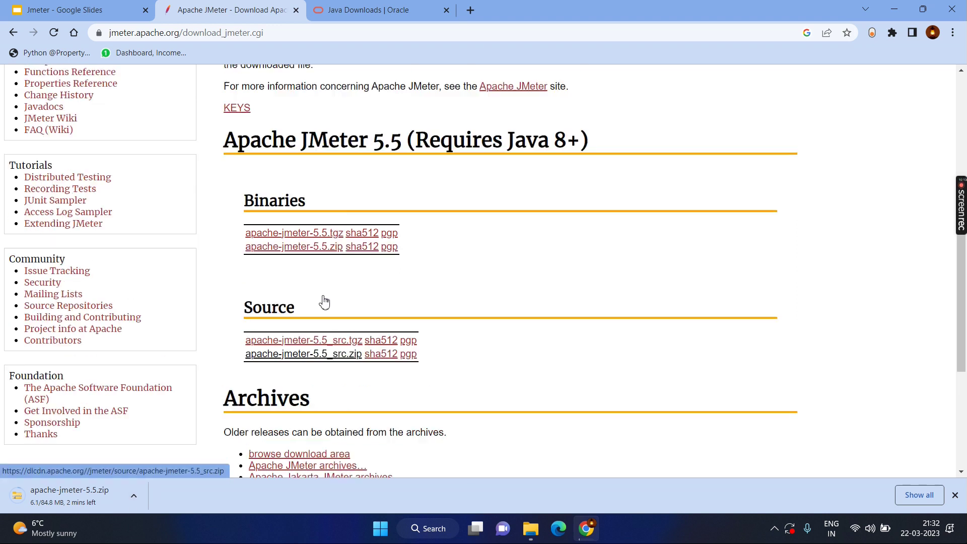
{"action": "left_click", "coordinate": [56, 11]}
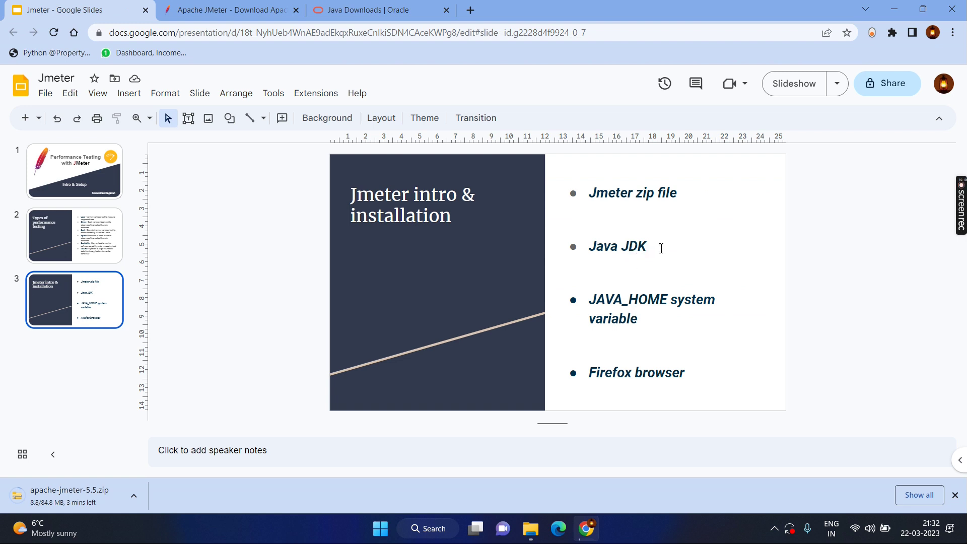
Open a Command Prompt through the Run dialog and try to run JAVA_HOME as a command
{"action": "key", "text": "super+r"}
{"action": "type", "text": "cmd"}
{"action": "key", "text": "Return"}
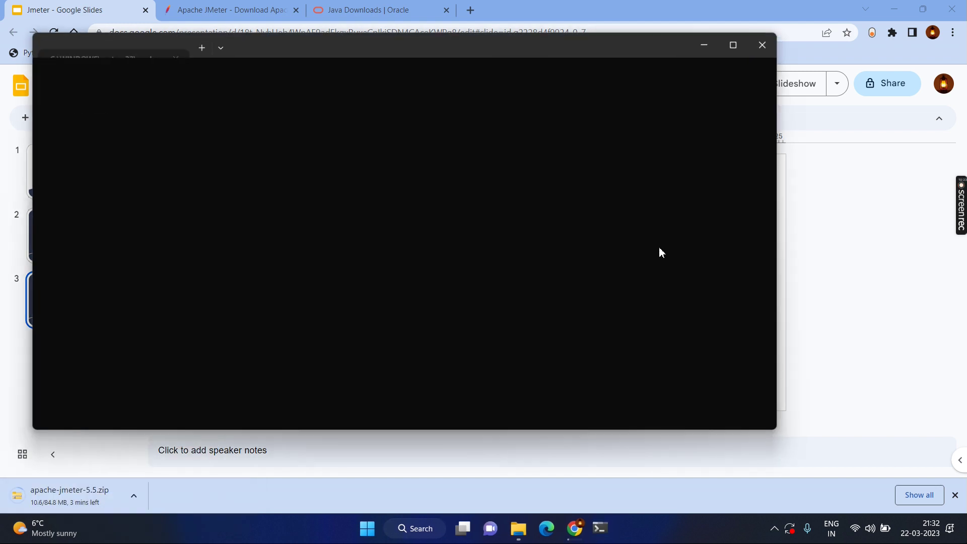
{"action": "type", "text": "JAV"}
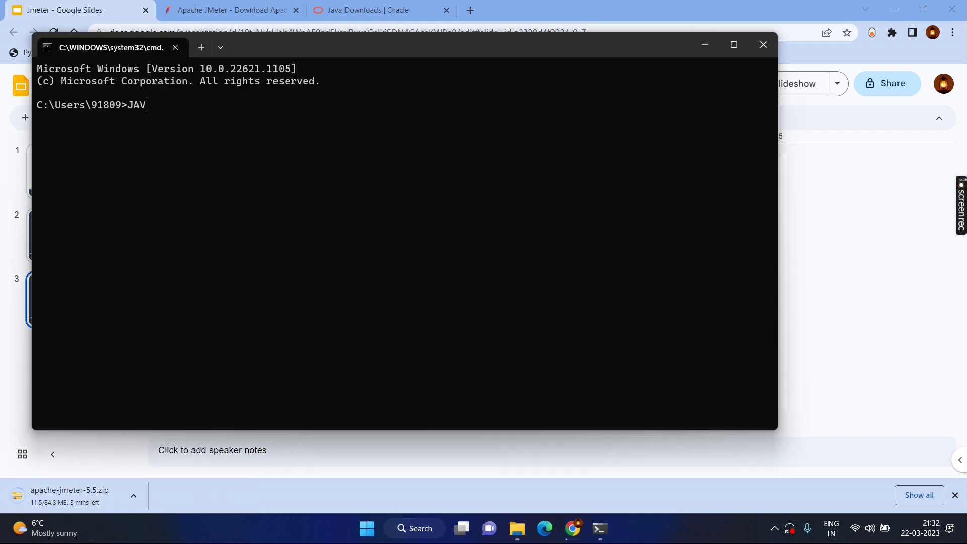
{"action": "type", "text": "A_HOME"}
{"action": "key", "text": "Return"}
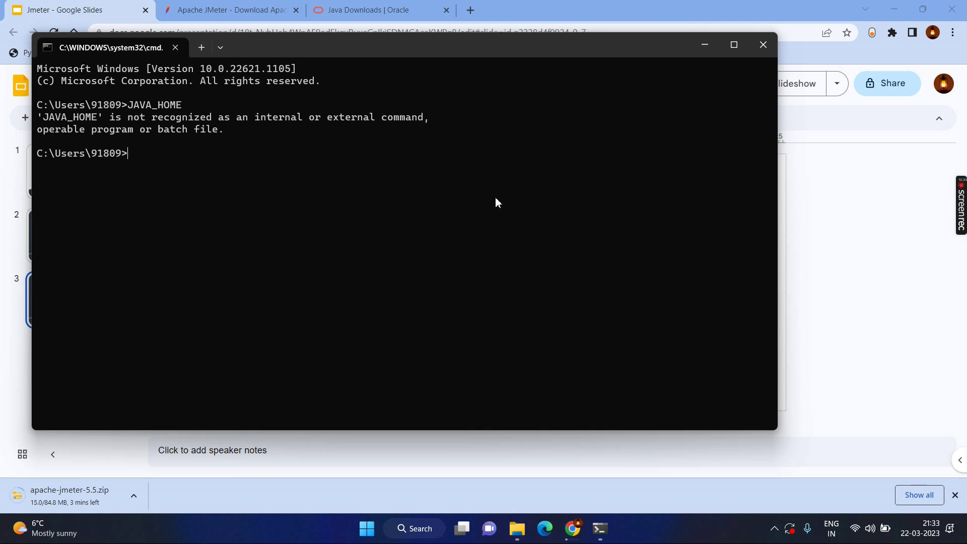
Check the installed Java with java -version, and try %JAVA_HOME% at the command prompt
{"action": "type", "text": "java -version"}
{"action": "key", "text": "Return"}
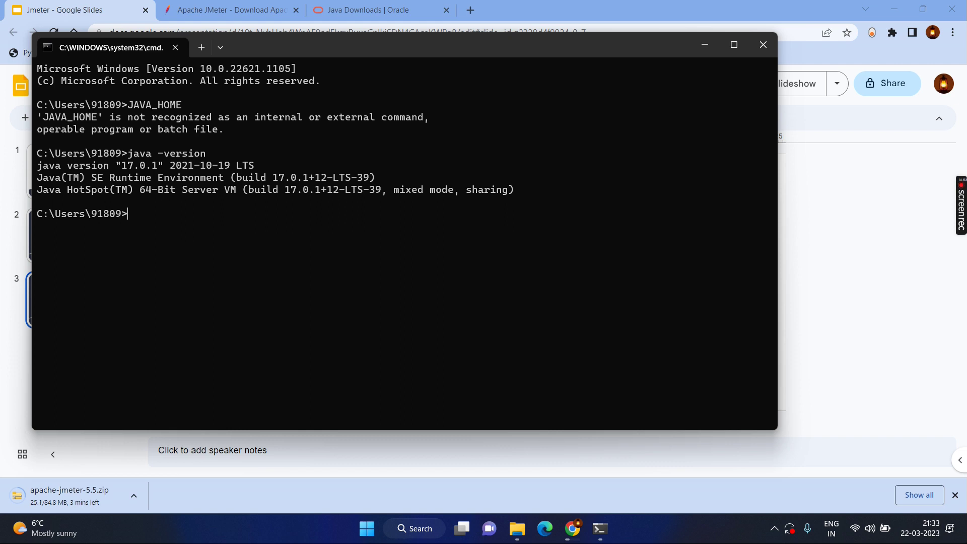
{"action": "type", "text": "JAVA_HOME%"}
{"action": "key", "text": "Return"}
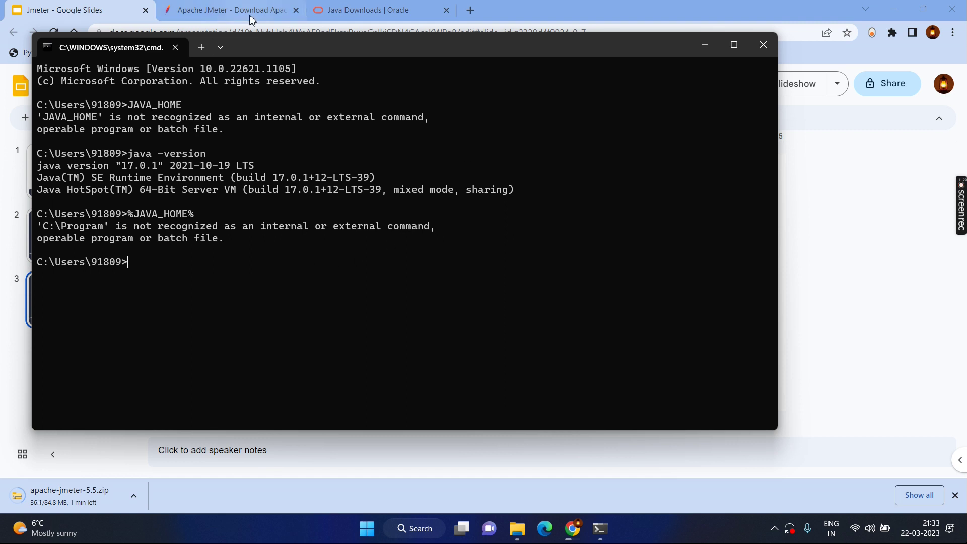
Search Google in a new tab for "how to java_home path in windows" and open Atlassian's article on setting the JAVA_HOME variable
{"action": "left_click", "coordinate": [471, 10]}
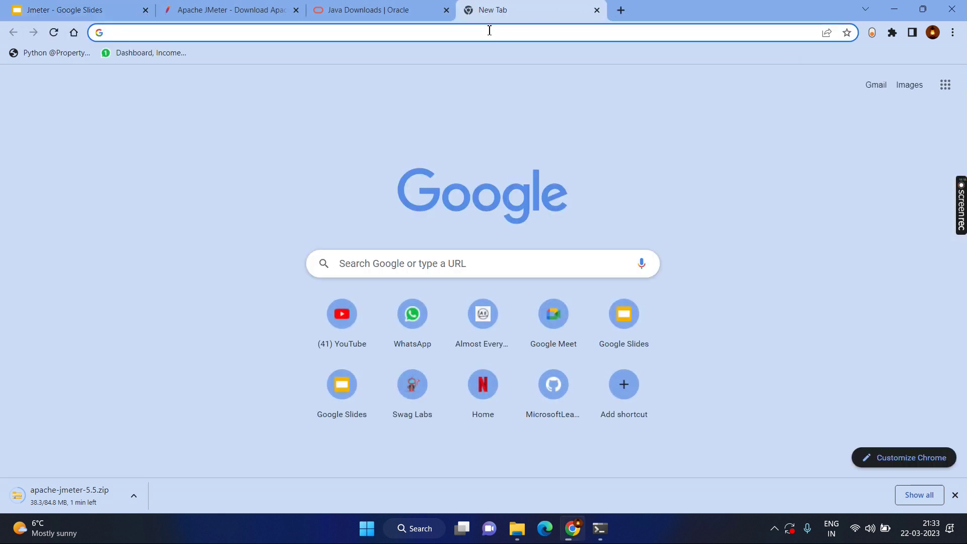
{"action": "type", "text": "how to "}
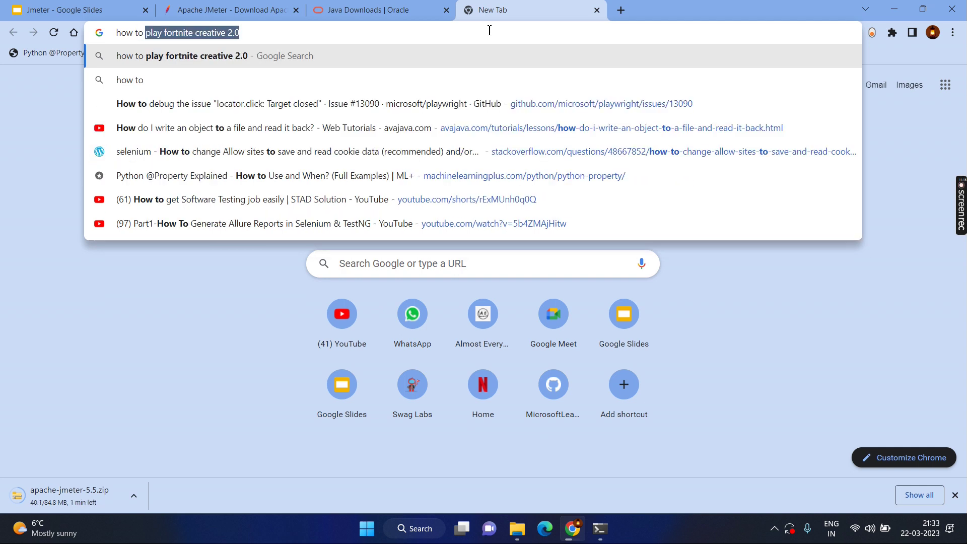
{"action": "type", "text": "java"}
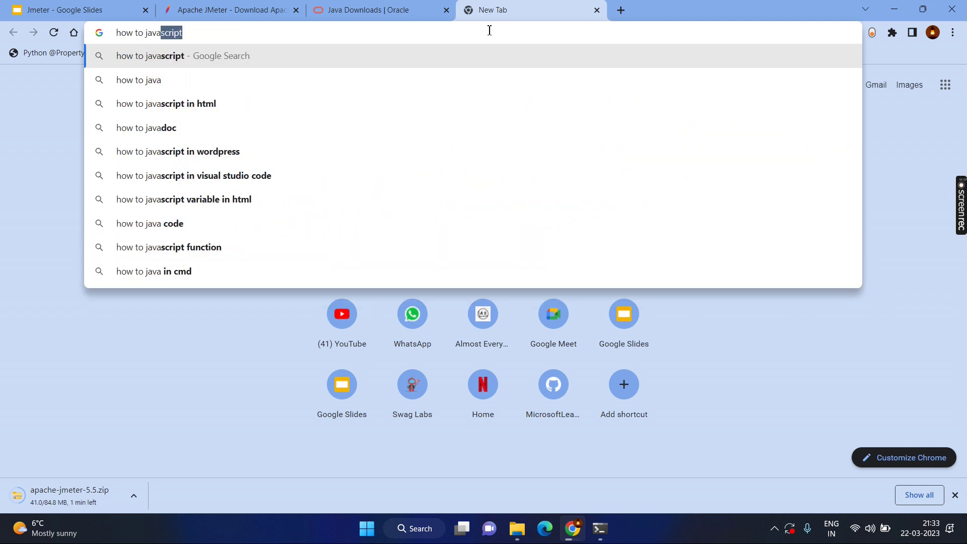
{"action": "type", "text": " home"}
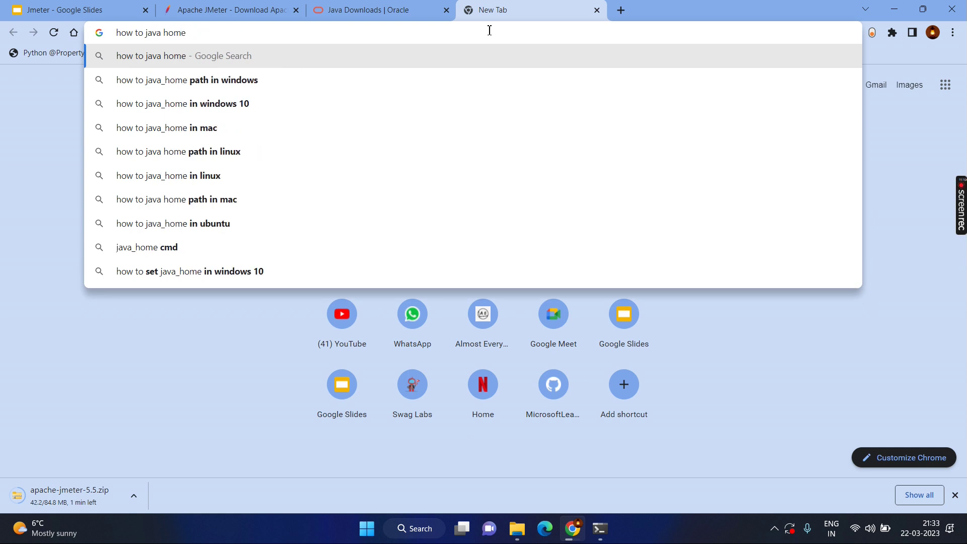
{"action": "key", "text": "Down"}
{"action": "key", "text": "Return"}
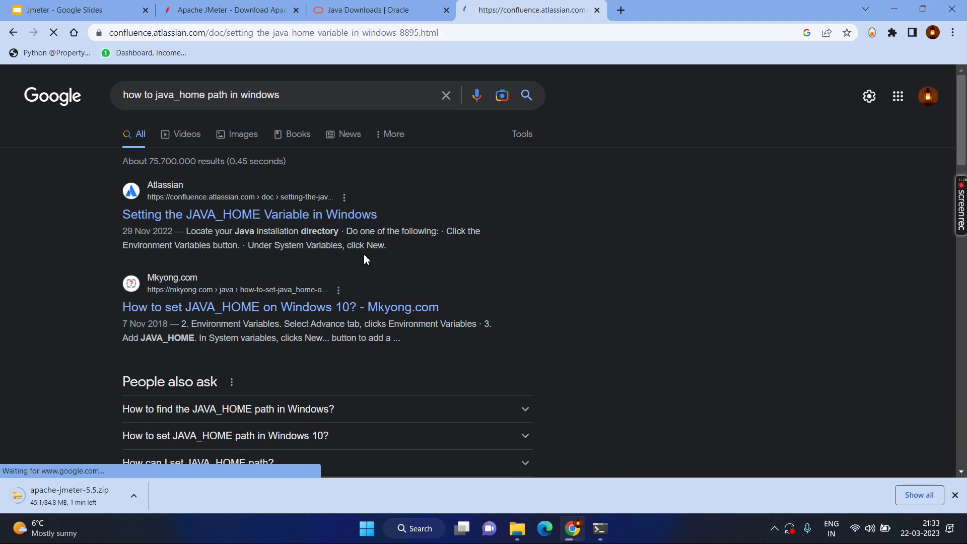
Copy the echo %JAVA_HOME% command from the last instruction of the Atlassian article
{"action": "scroll", "coordinate": [369, 254], "scroll_direction": "down", "scroll_amount": 1}
{"action": "scroll", "coordinate": [368, 254], "scroll_direction": "down", "scroll_amount": 8}
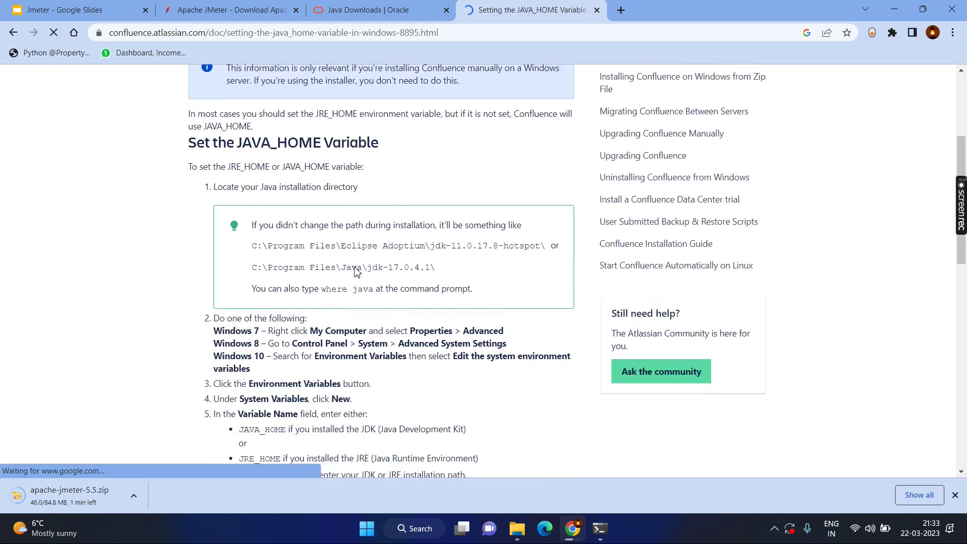
{"action": "scroll", "coordinate": [356, 258], "scroll_direction": "down", "scroll_amount": 1}
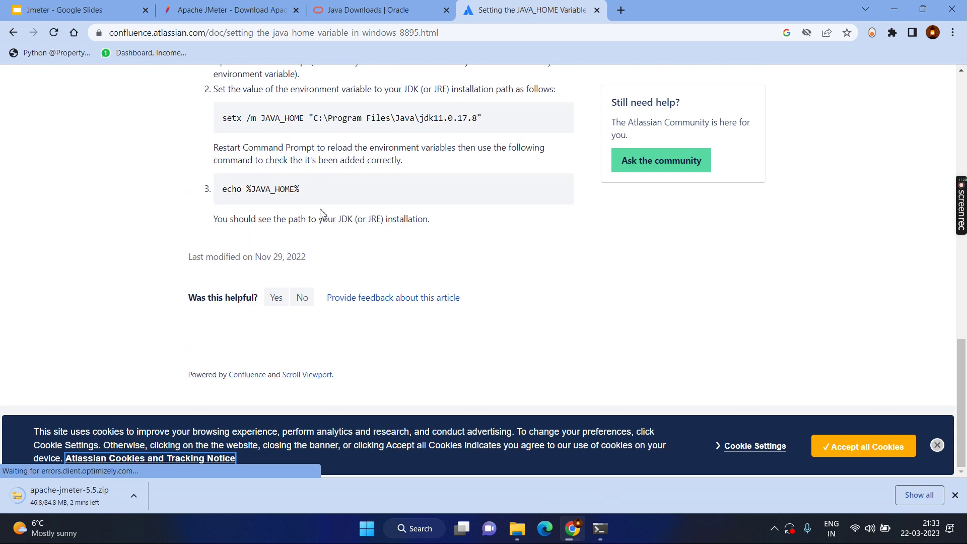
{"action": "left_click_drag", "start_coordinate": [225, 191], "coordinate": [307, 194]}
{"action": "key", "text": "ctrl+c"}
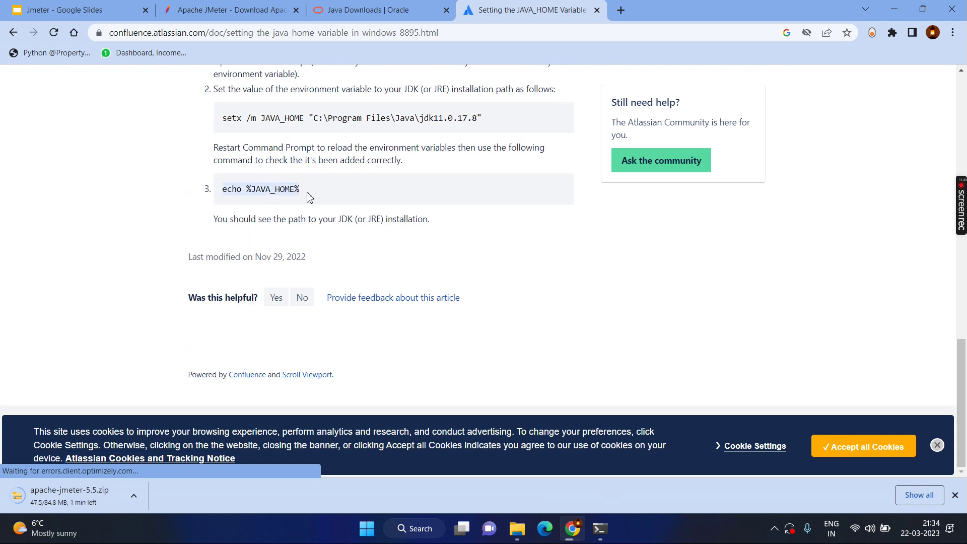
Run echo %JAVA_HOME% at the Command Prompt, highlight the returned path, and put the window away
{"action": "left_click", "coordinate": [600, 529]}
{"action": "key", "text": "ctrl+v"}
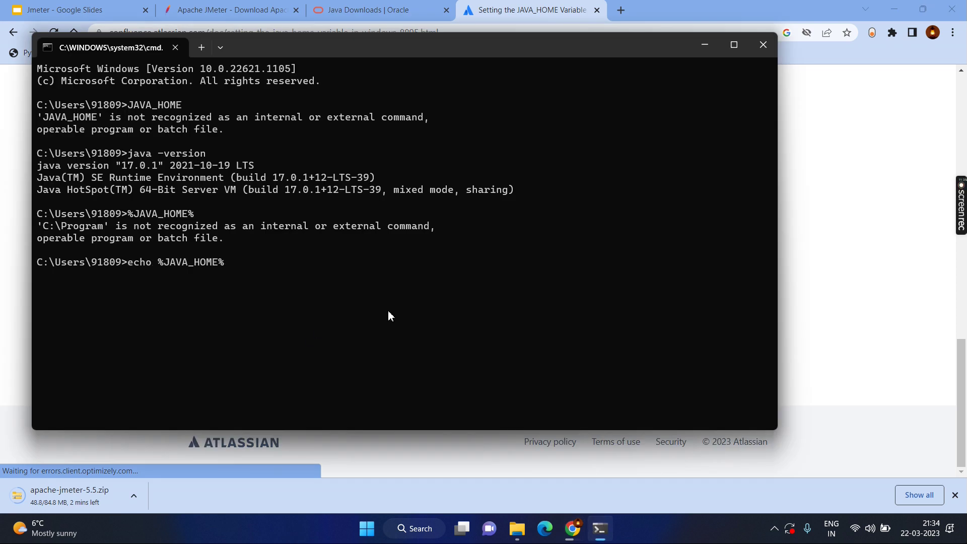
{"action": "key", "text": "Return"}
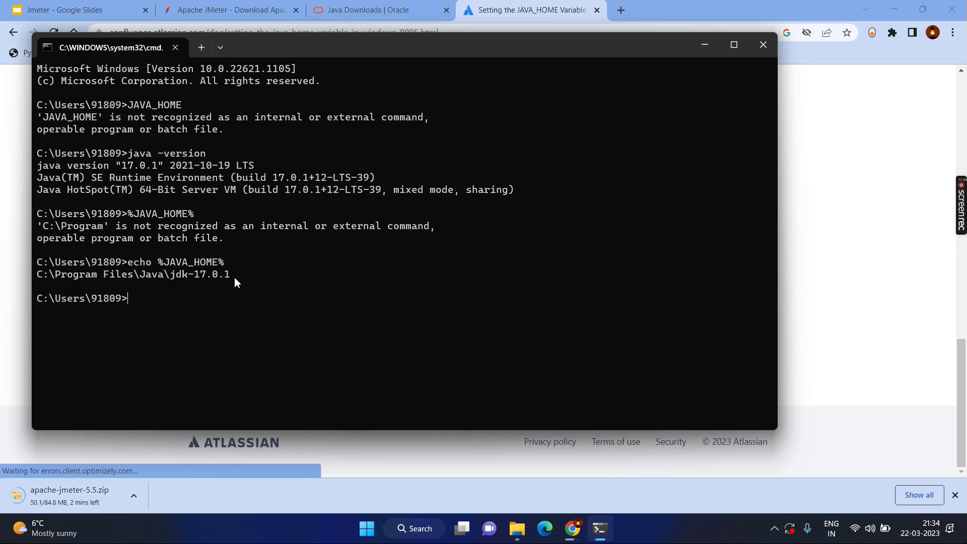
{"action": "left_click_drag", "start_coordinate": [235, 277], "coordinate": [103, 276]}
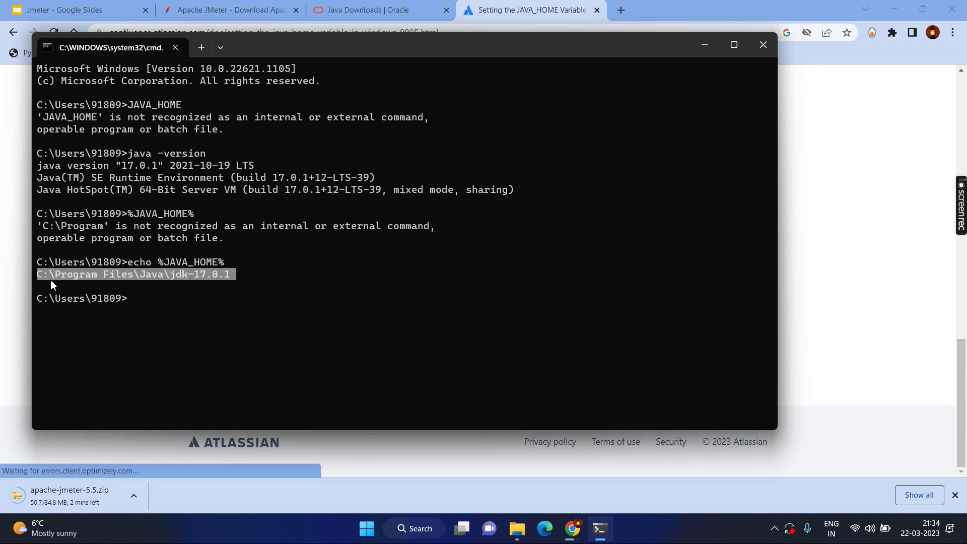
{"action": "left_click", "coordinate": [705, 46]}
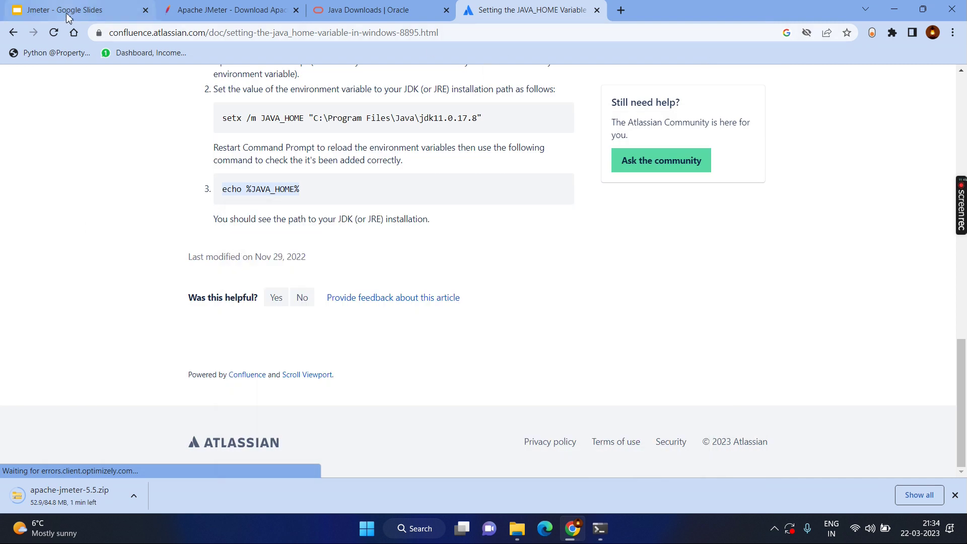
Return to the Jmeter slides and look for Firefox on the computer with a Windows search for "fire"
{"action": "left_click", "coordinate": [67, 12]}
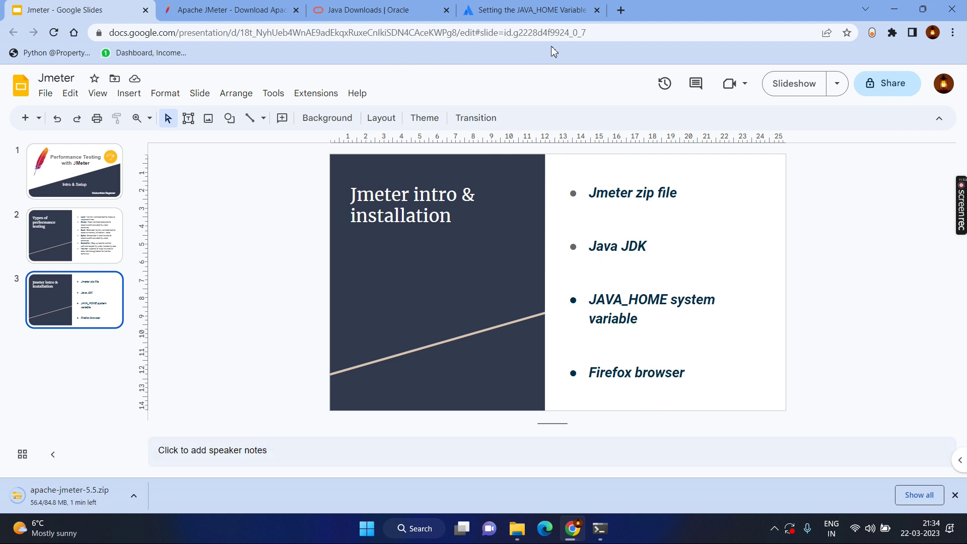
{"action": "key", "text": "super+s"}
{"action": "type", "text": "fire"}
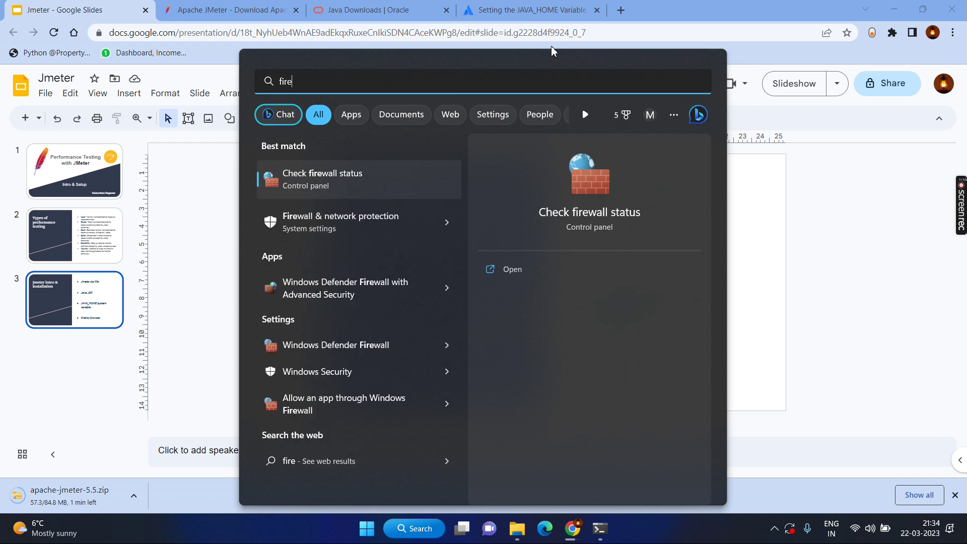
{"action": "key", "text": "Escape"}
Search Google in a new browser tab for "firefox download"
{"action": "left_click", "coordinate": [622, 11]}
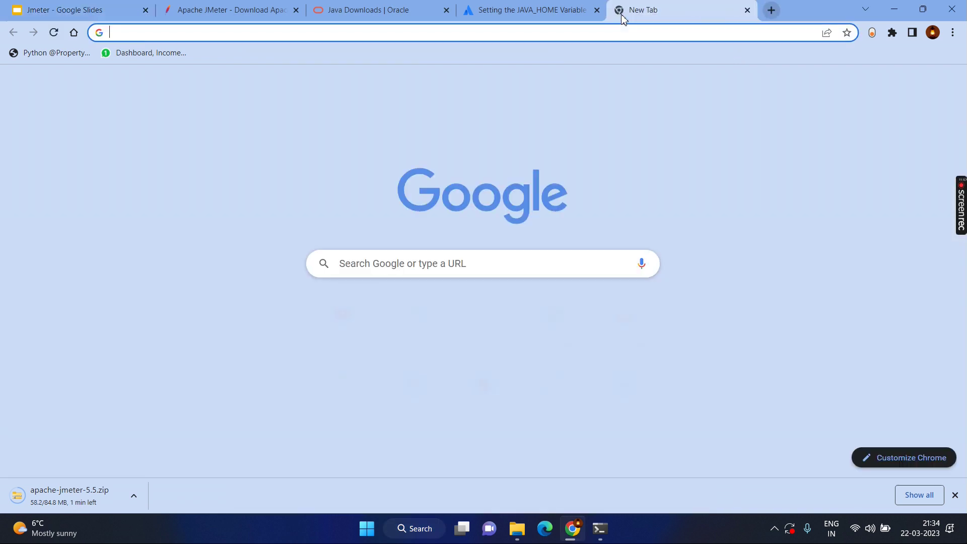
{"action": "type", "text": "fire"}
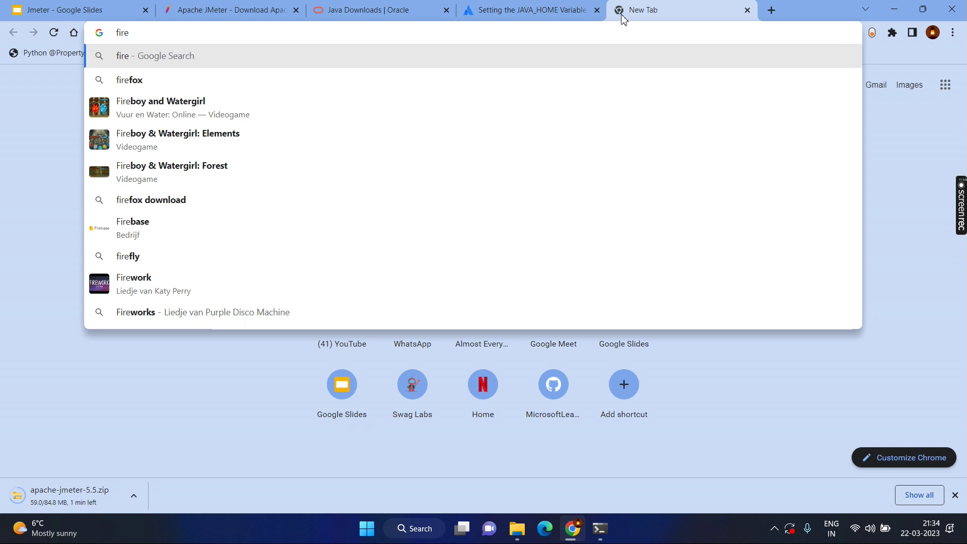
{"action": "type", "text": "fox"}
{"action": "key", "text": "Down"}
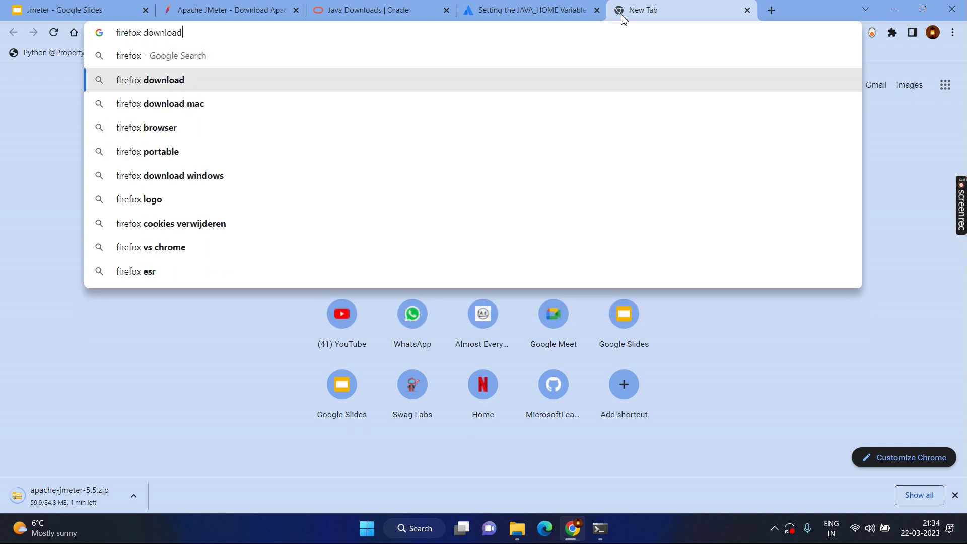
{"action": "key", "text": "Return"}
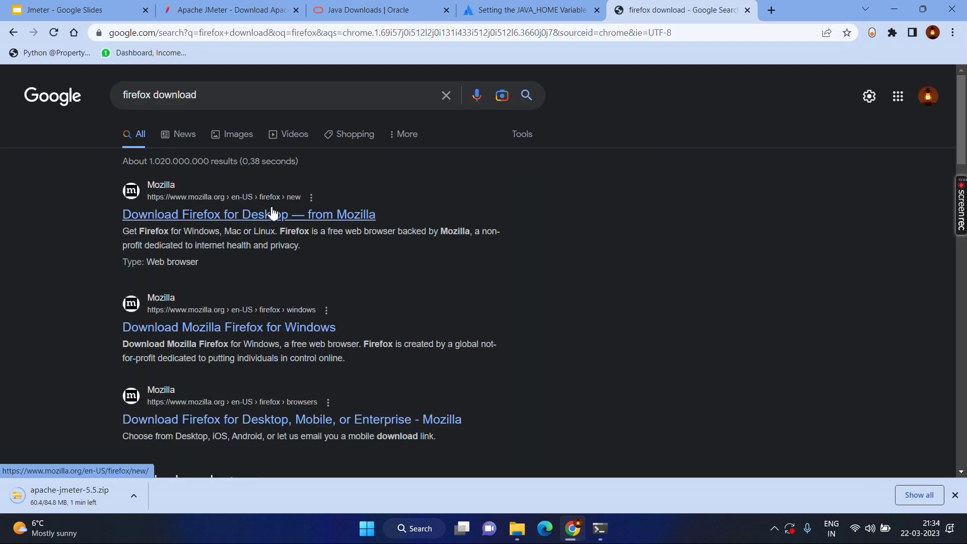
Download the Firefox installer for desktop from Mozilla's site and run Firefox Installer (1).exe
{"action": "left_click", "coordinate": [273, 213]}
{"action": "scroll", "coordinate": [273, 264], "scroll_direction": "down", "scroll_amount": 2}
{"action": "left_click", "coordinate": [187, 272]}
{"action": "scroll", "coordinate": [363, 284], "scroll_direction": "down", "scroll_amount": 3}
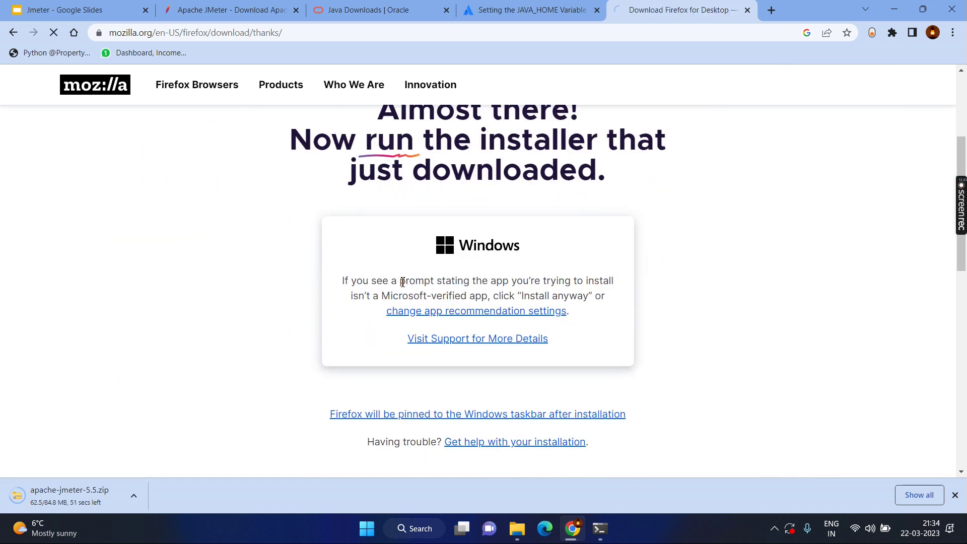
{"action": "scroll", "coordinate": [414, 291], "scroll_direction": "up", "scroll_amount": 3}
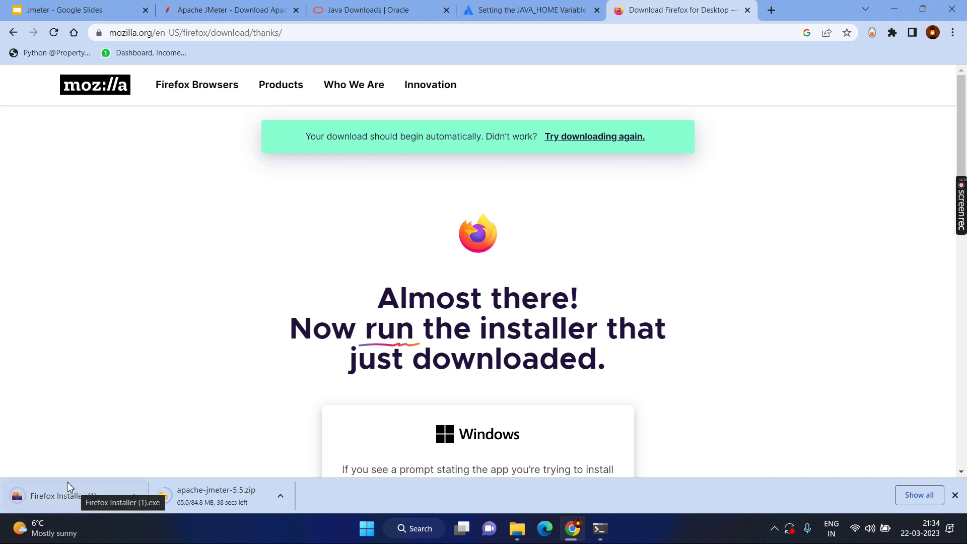
{"action": "left_click", "coordinate": [61, 497]}
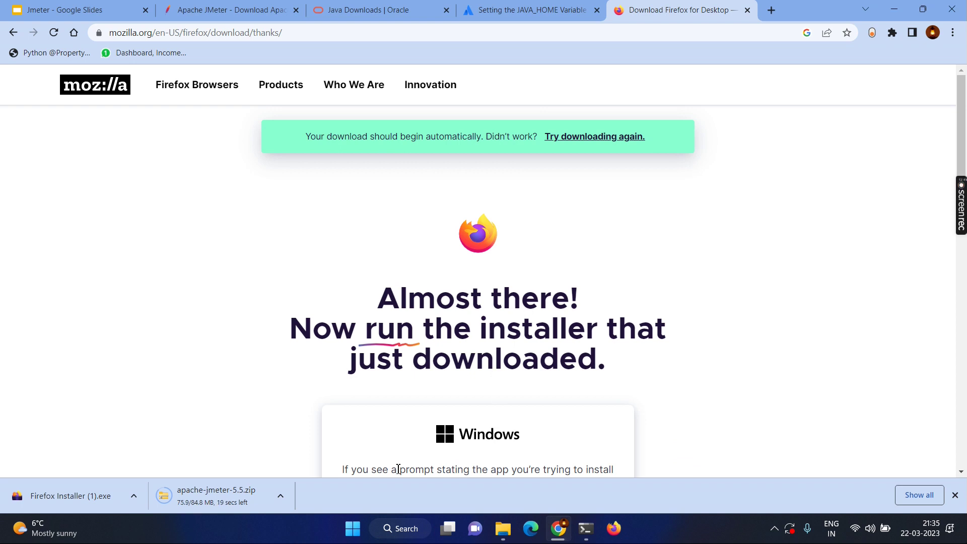
Launch Firefox to check it, close both of its windows, and postpone the McAfee WebAdvisor offer
{"action": "left_click", "coordinate": [613, 527]}
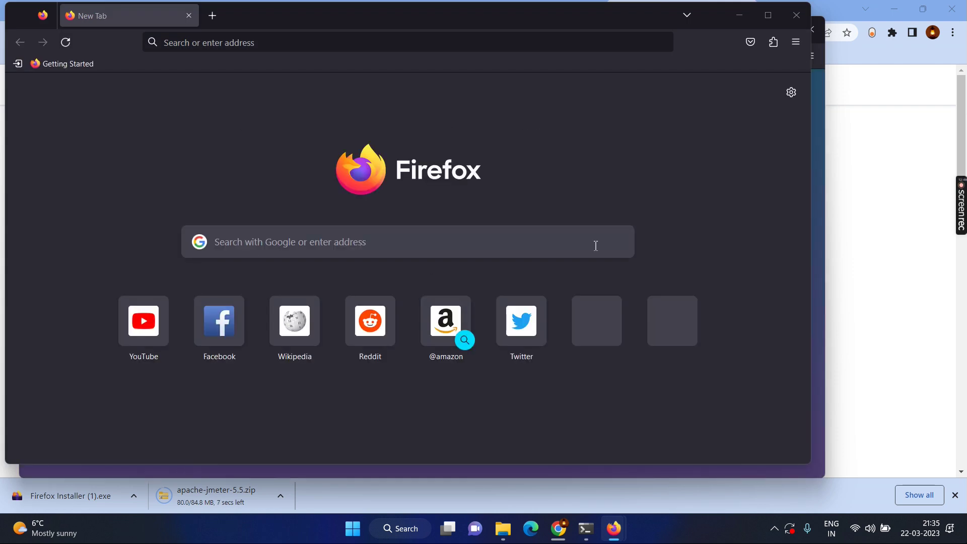
{"action": "left_click", "coordinate": [795, 16]}
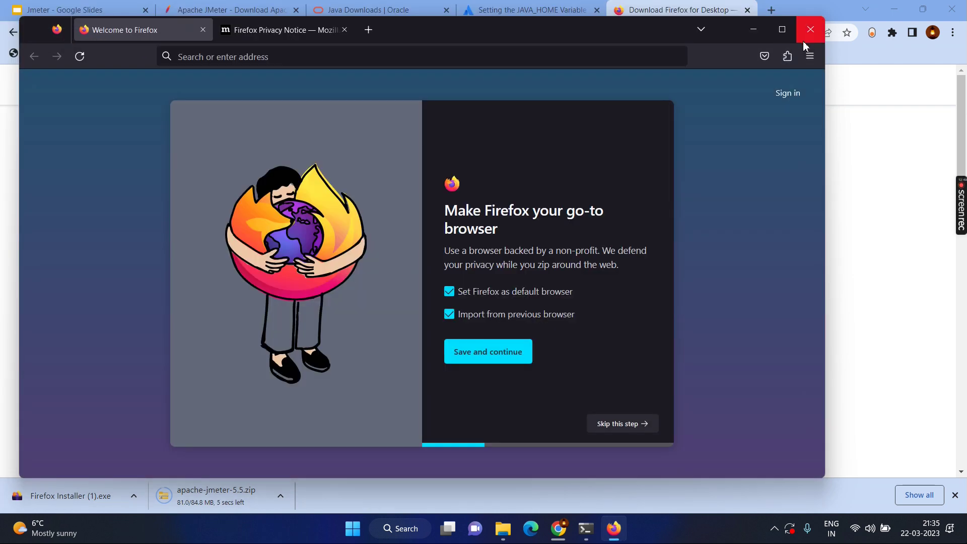
{"action": "left_click", "coordinate": [806, 35]}
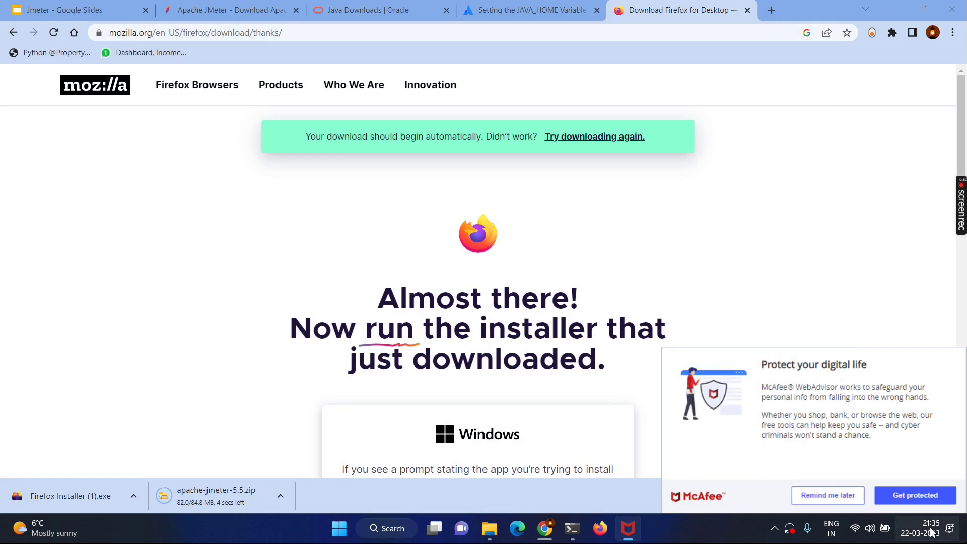
{"action": "left_click", "coordinate": [855, 499]}
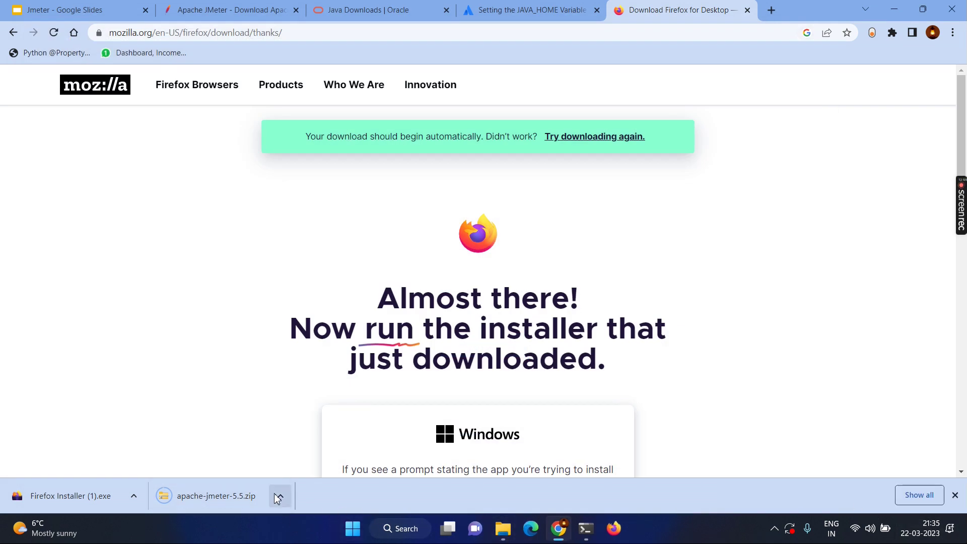
Show the downloaded apache-jmeter-5.5.zip in its folder and start extracting all its files
{"action": "left_click", "coordinate": [278, 496]}
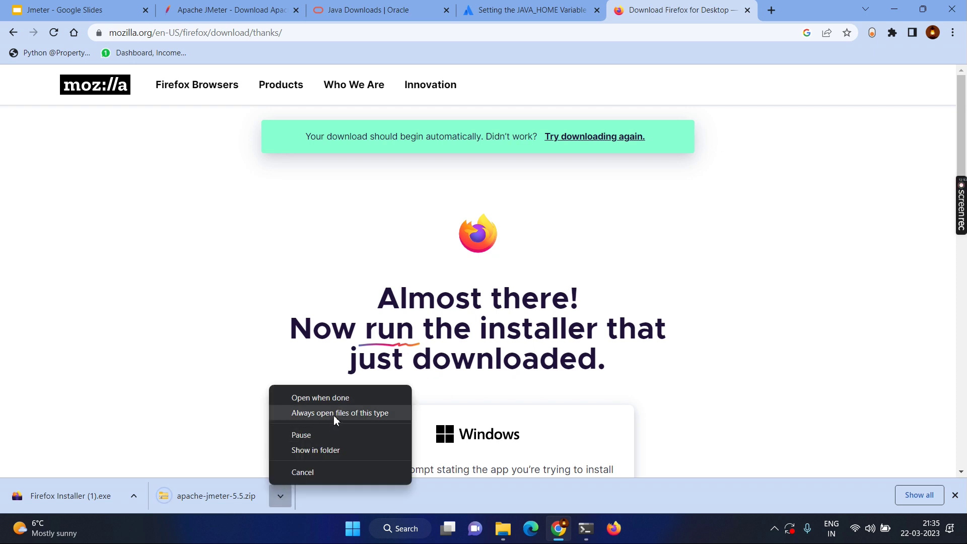
{"action": "left_click", "coordinate": [324, 454]}
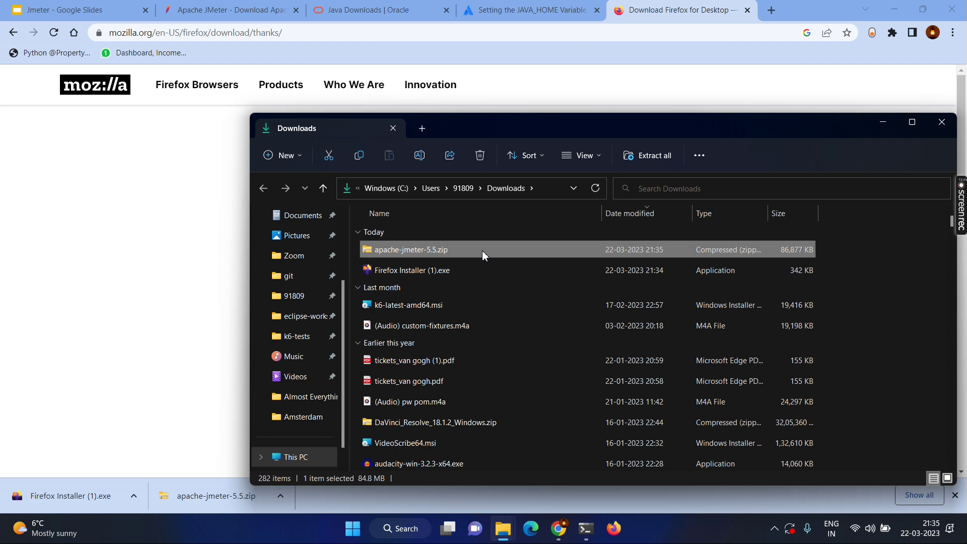
{"action": "right_click", "coordinate": [482, 250]}
{"action": "left_click", "coordinate": [514, 268]}
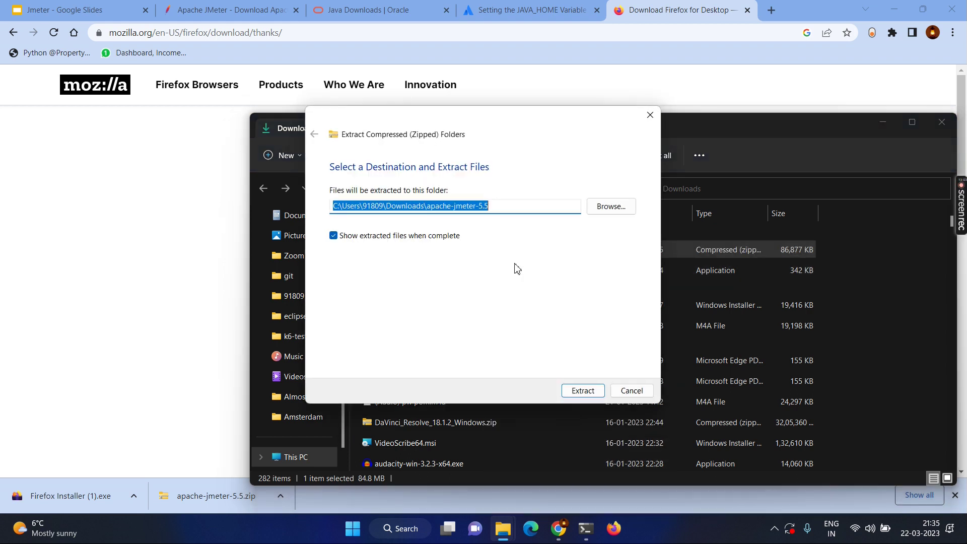
Choose the root of the Windows (C:) drive as the destination and extract the JMeter archive there
{"action": "left_click", "coordinate": [602, 207]}
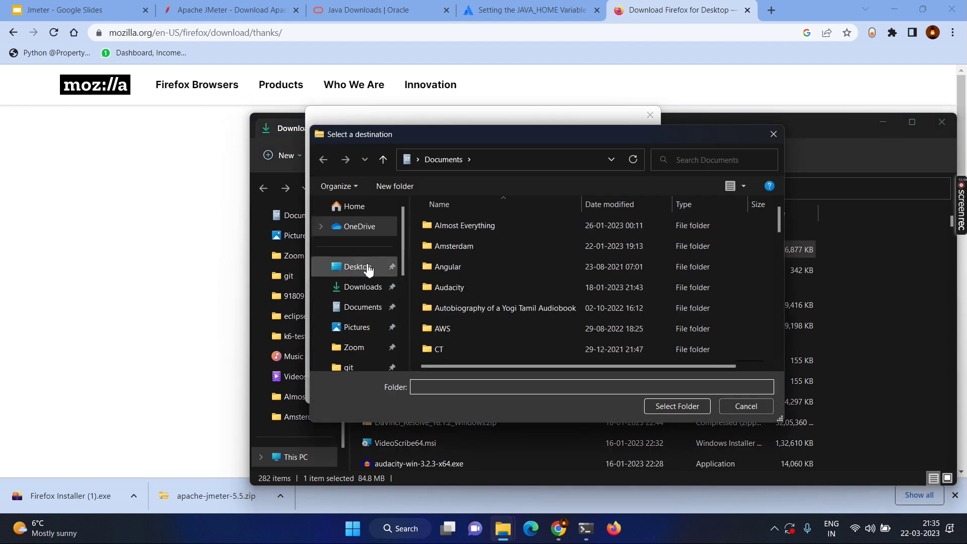
{"action": "scroll", "coordinate": [358, 302], "scroll_direction": "down", "scroll_amount": 5}
{"action": "scroll", "coordinate": [364, 332], "scroll_direction": "down", "scroll_amount": 2}
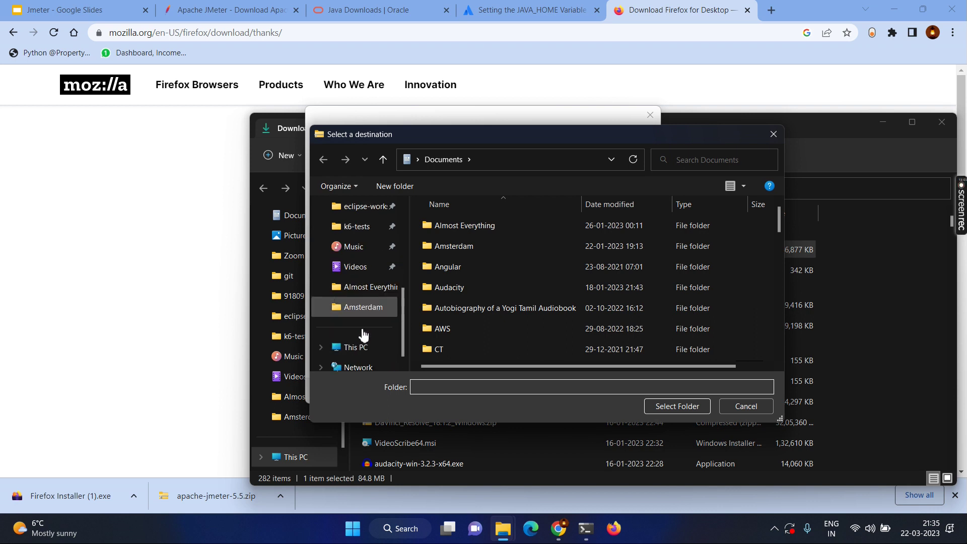
{"action": "left_click", "coordinate": [348, 347]}
{"action": "double_click", "coordinate": [466, 221]}
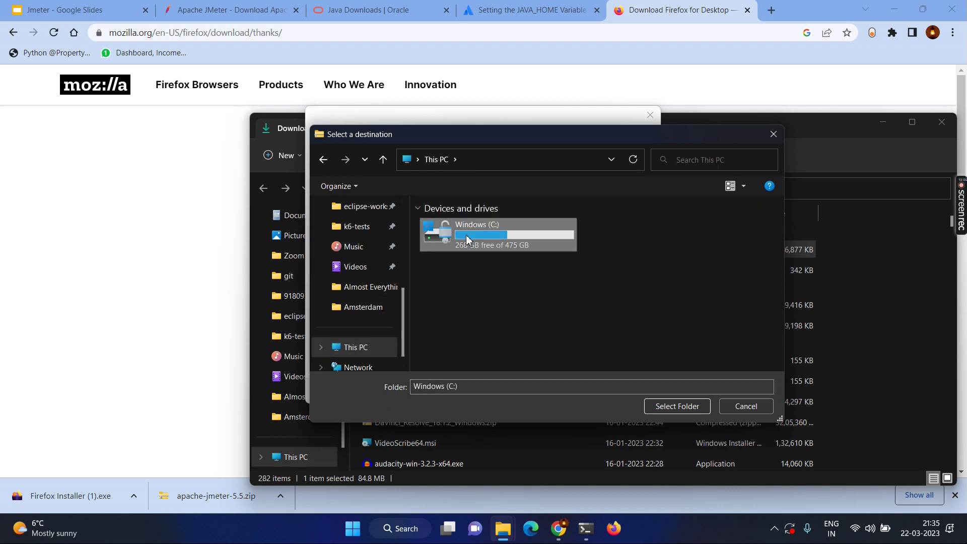
{"action": "left_click", "coordinate": [661, 406]}
{"action": "left_click", "coordinate": [579, 391]}
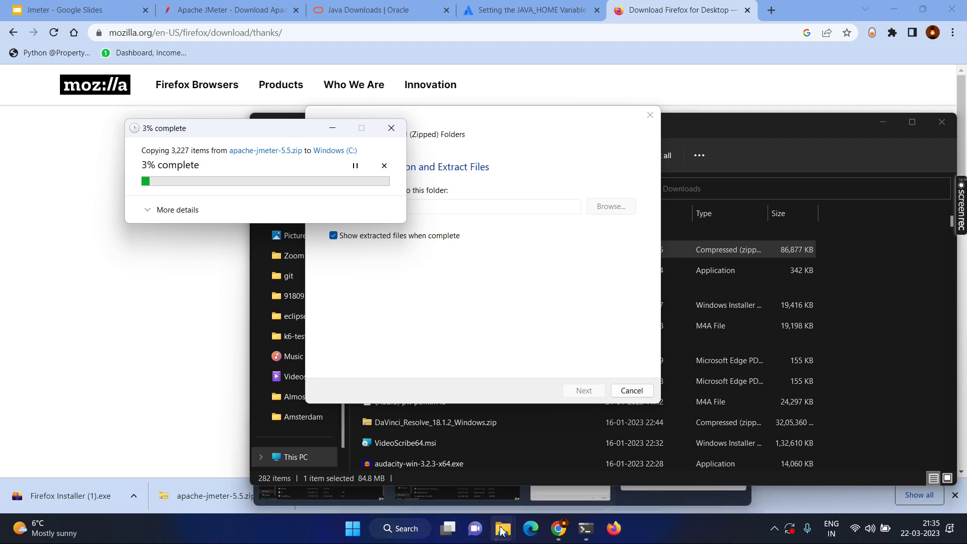
Launch Firefox once more and close it, and close the Downloads folder window
{"action": "left_click", "coordinate": [610, 531]}
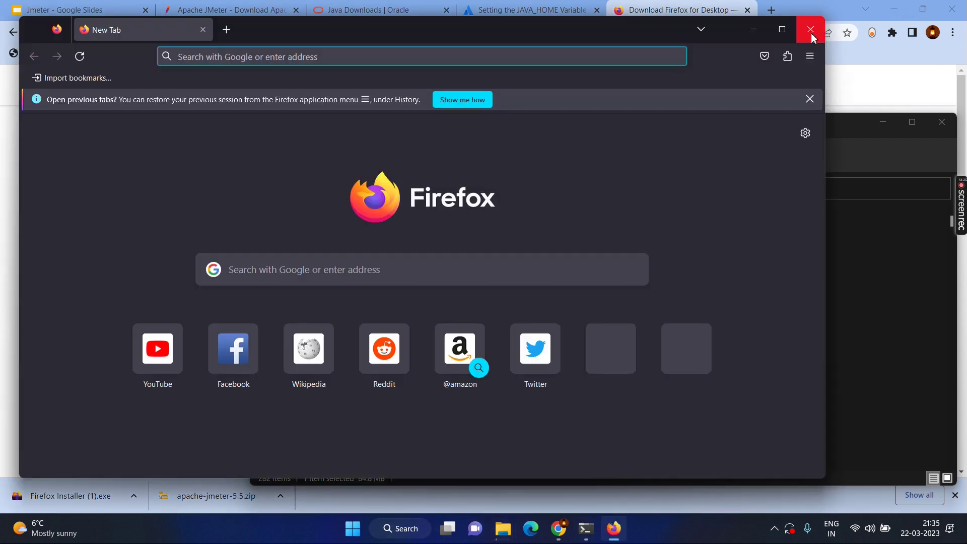
{"action": "left_click", "coordinate": [812, 37]}
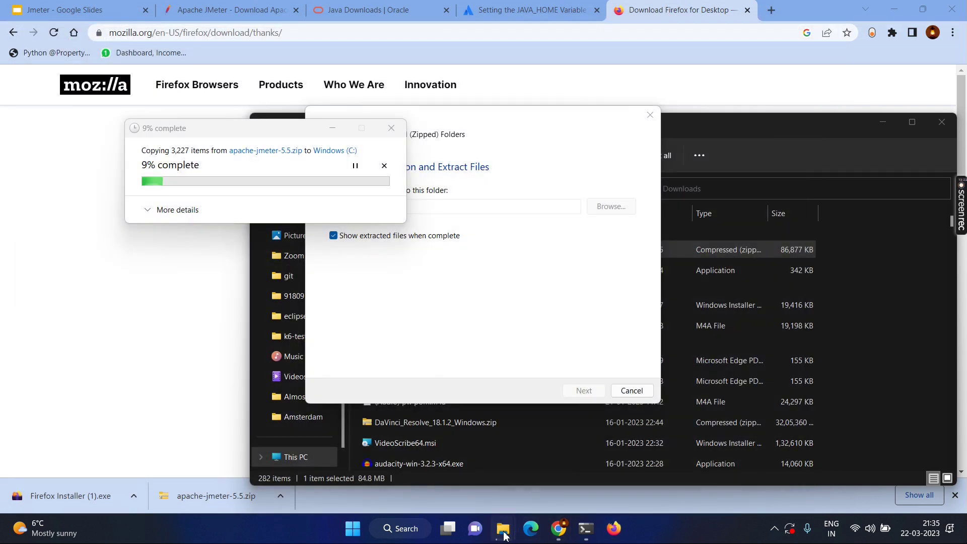
{"action": "mouse_move", "coordinate": [508, 533]}
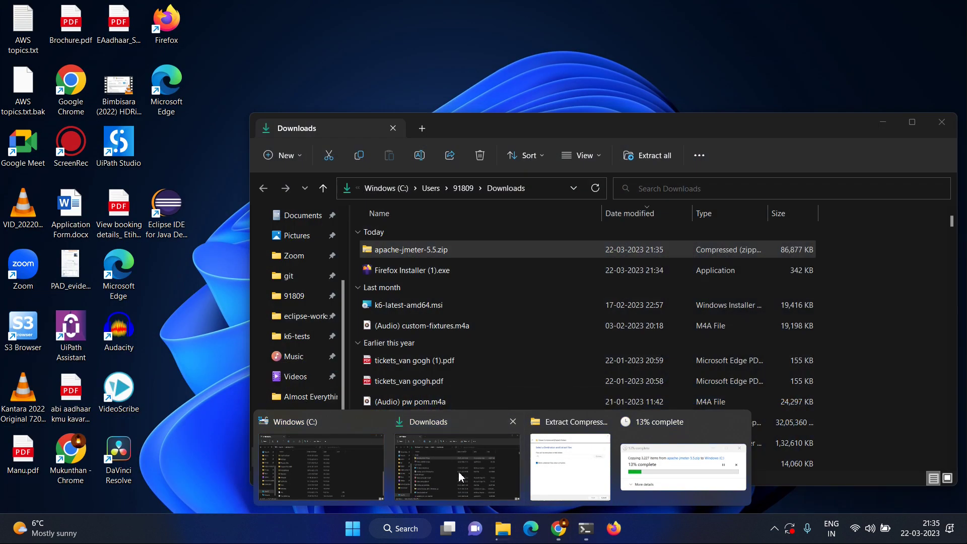
{"action": "left_click", "coordinate": [456, 465]}
{"action": "left_click", "coordinate": [941, 122]}
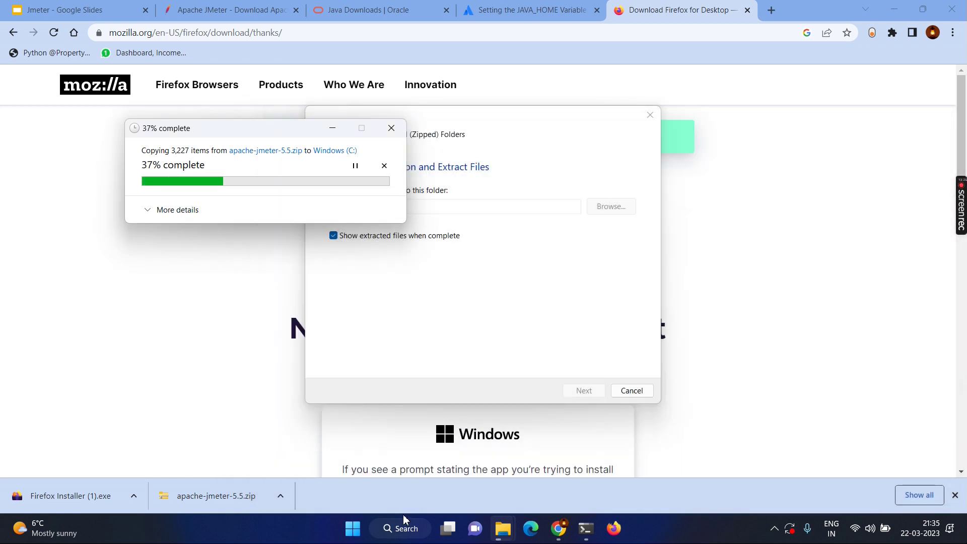
Look through the folders on the Windows (C:) drive while the archive extracts, and minimize that window
{"action": "mouse_move", "coordinate": [498, 535]}
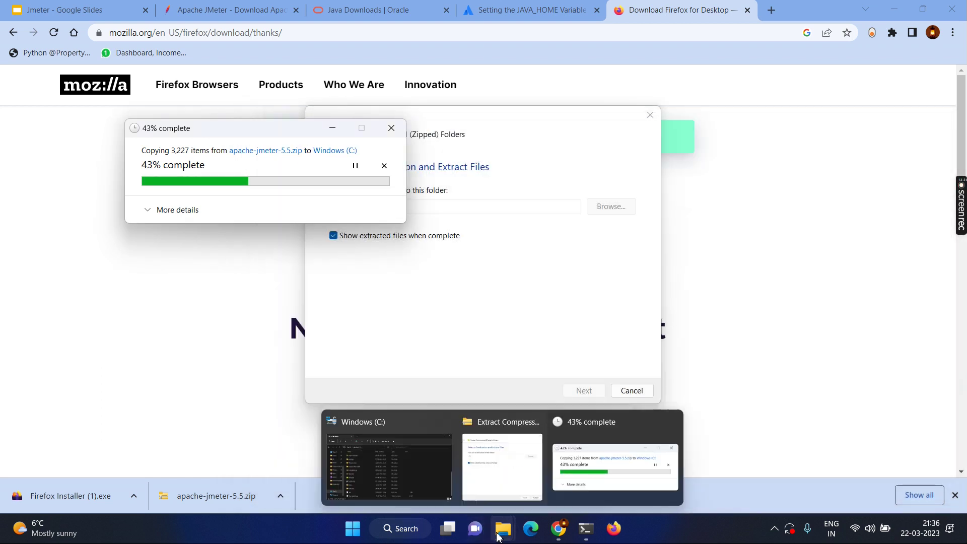
{"action": "left_click", "coordinate": [397, 475]}
{"action": "scroll", "coordinate": [419, 264], "scroll_direction": "up", "scroll_amount": 5}
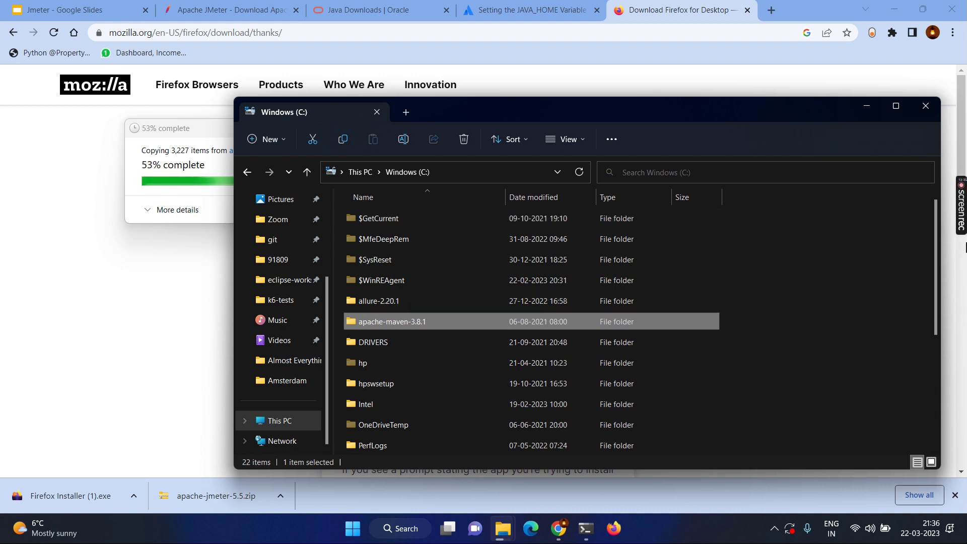
{"action": "mouse_move", "coordinate": [957, 207]}
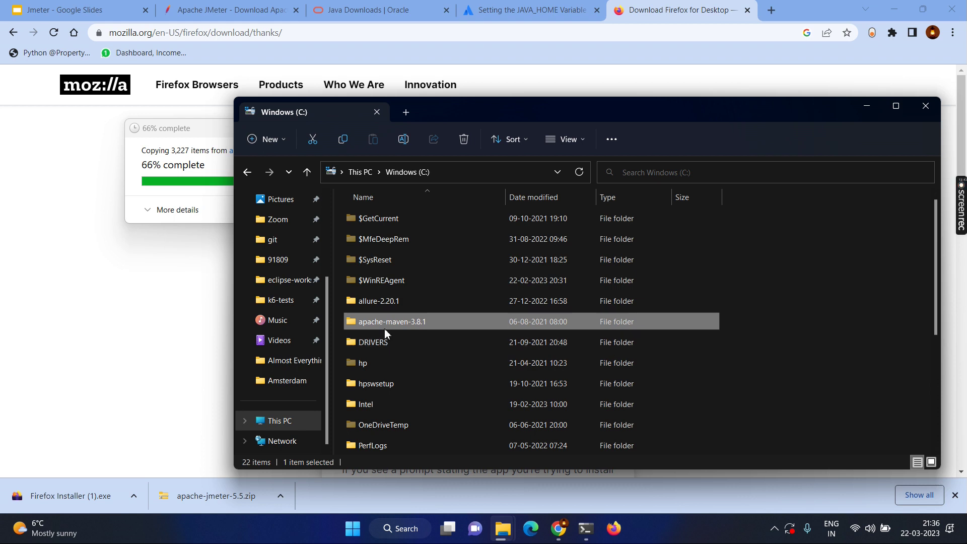
{"action": "scroll", "coordinate": [385, 327], "scroll_direction": "down", "scroll_amount": 1}
{"action": "scroll", "coordinate": [387, 327], "scroll_direction": "down", "scroll_amount": 3}
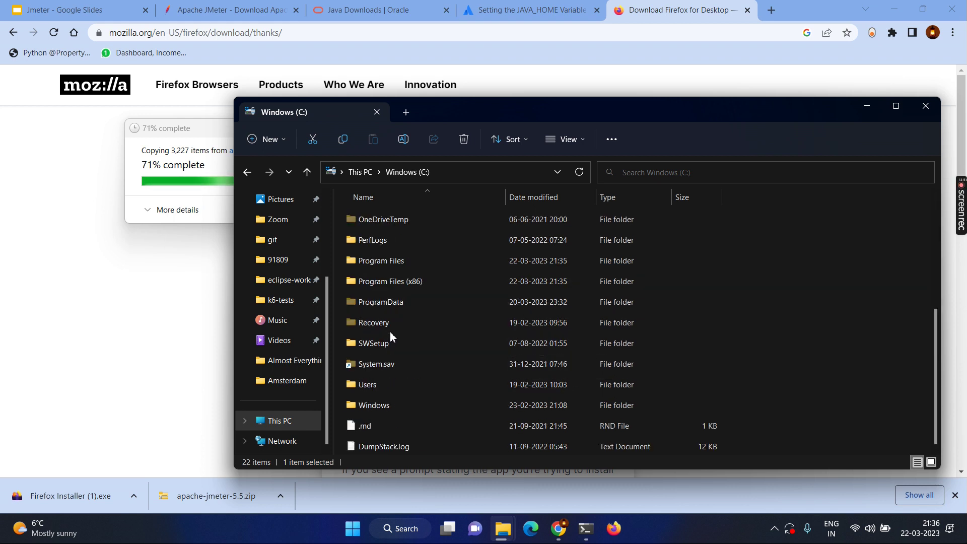
{"action": "scroll", "coordinate": [391, 333], "scroll_direction": "up", "scroll_amount": 4}
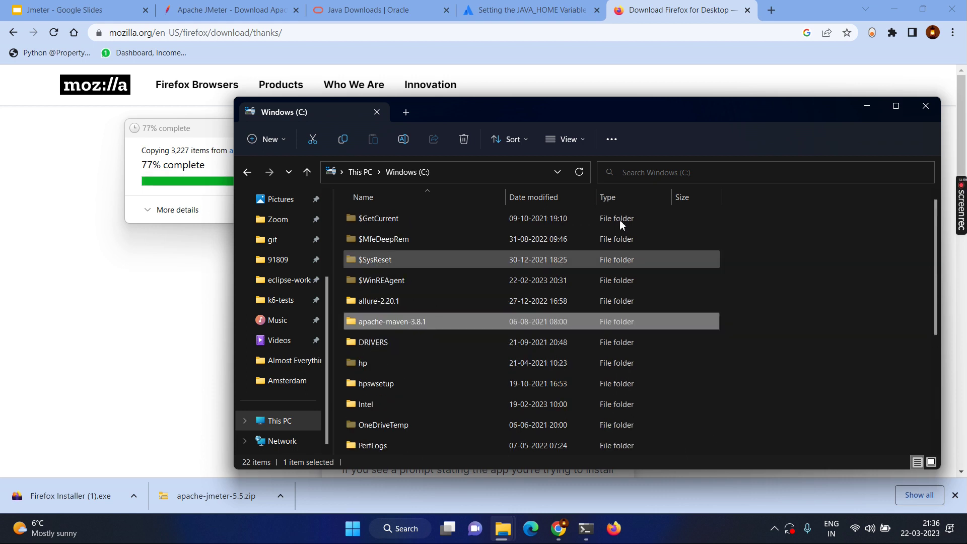
{"action": "left_click", "coordinate": [868, 105]}
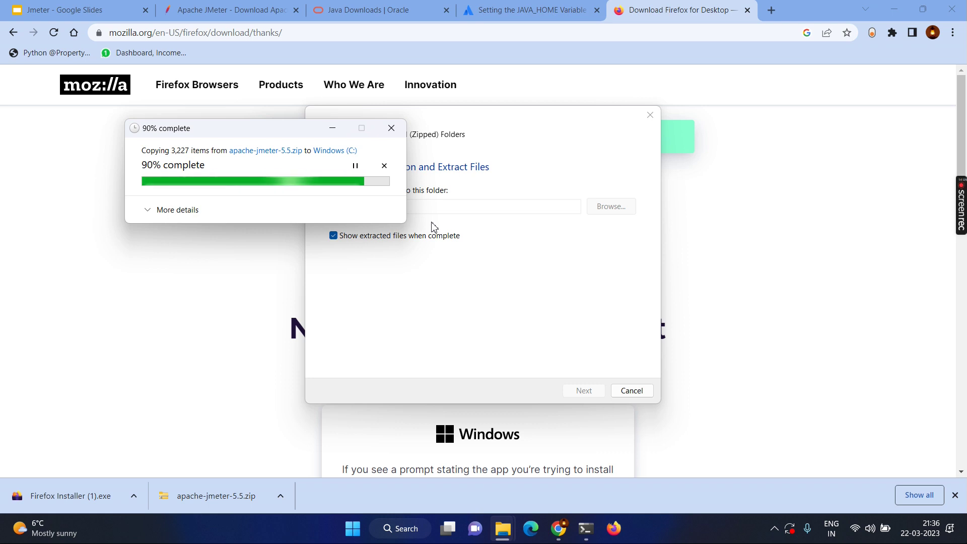
Return to the Windows (C:) folder, open the extracted apache-jmeter-5.5 folder and maximize its window
{"action": "mouse_move", "coordinate": [503, 529]}
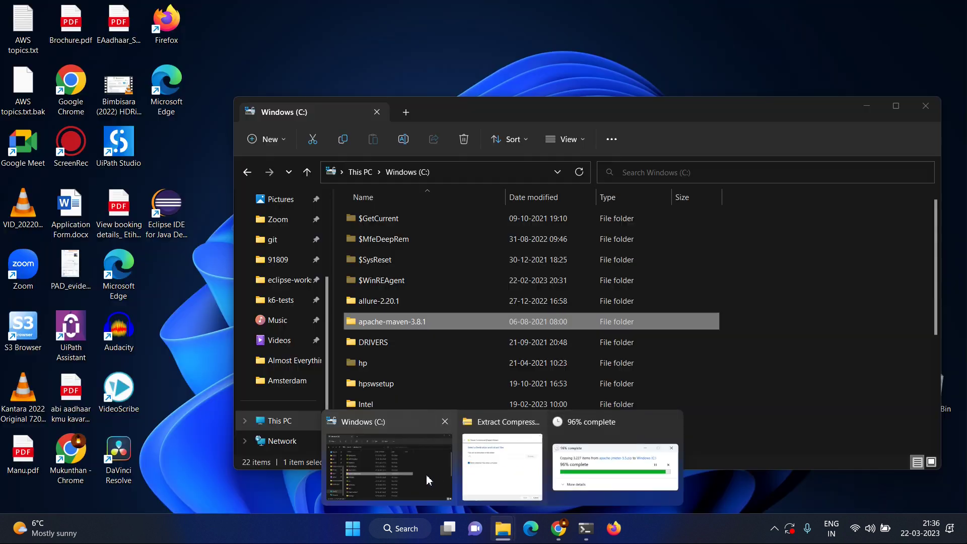
{"action": "left_click", "coordinate": [427, 475]}
{"action": "left_click", "coordinate": [403, 323]}
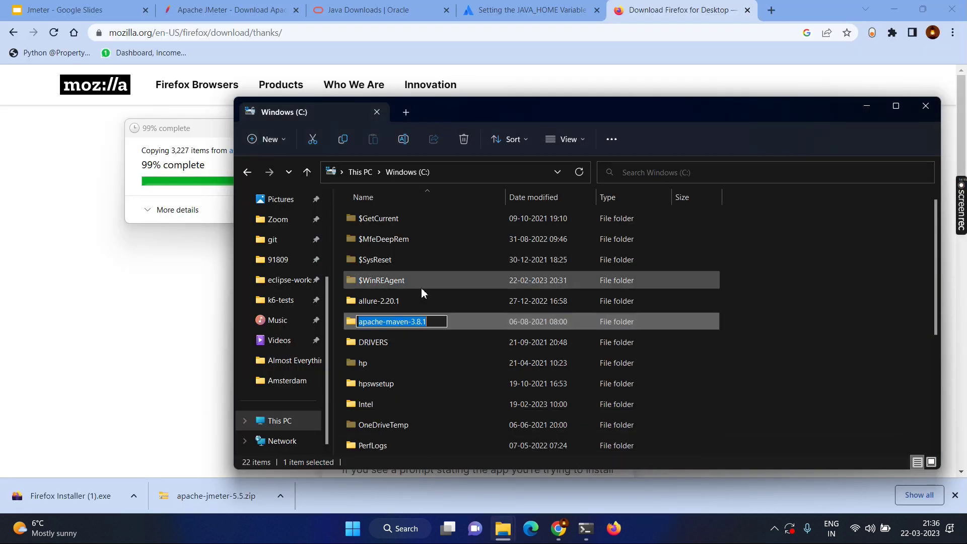
{"action": "left_click", "coordinate": [400, 303]}
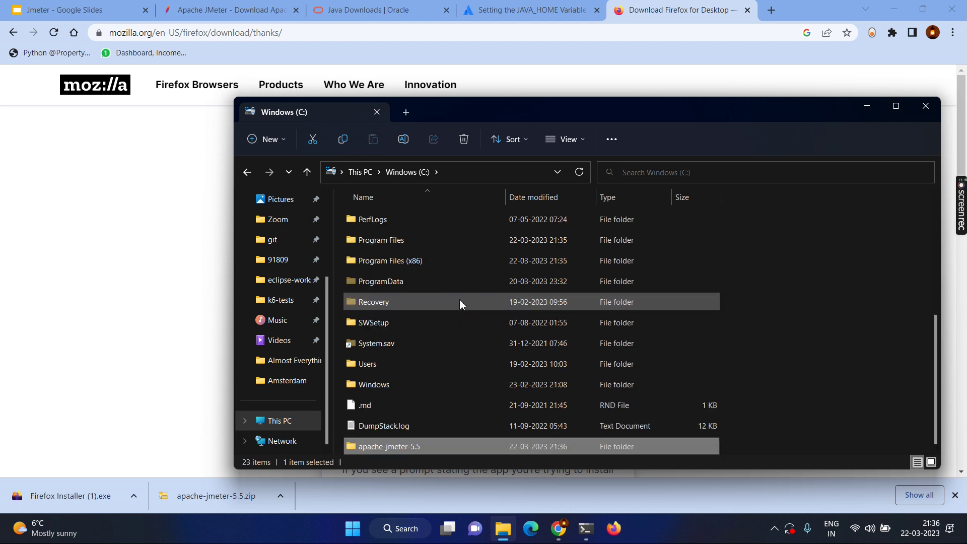
{"action": "double_click", "coordinate": [418, 443]}
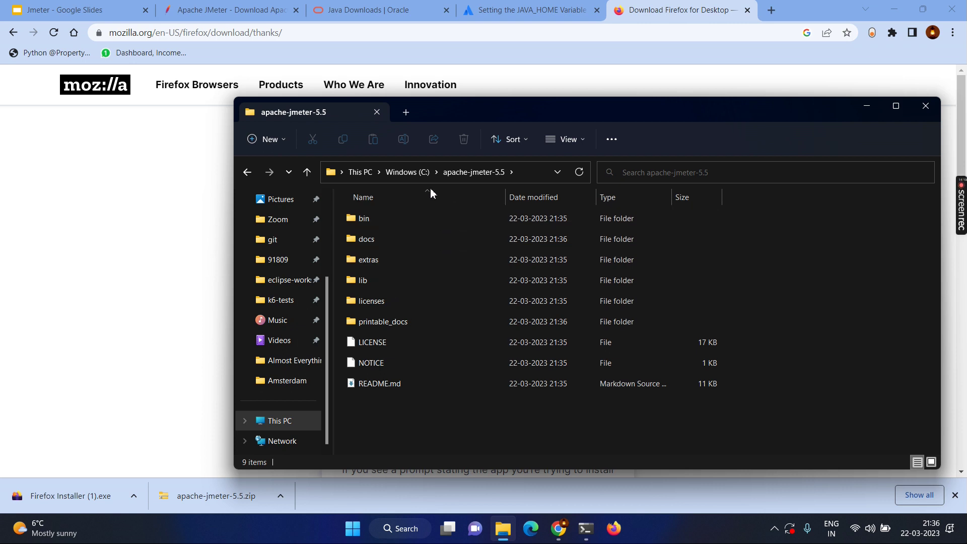
{"action": "left_click", "coordinate": [896, 106]}
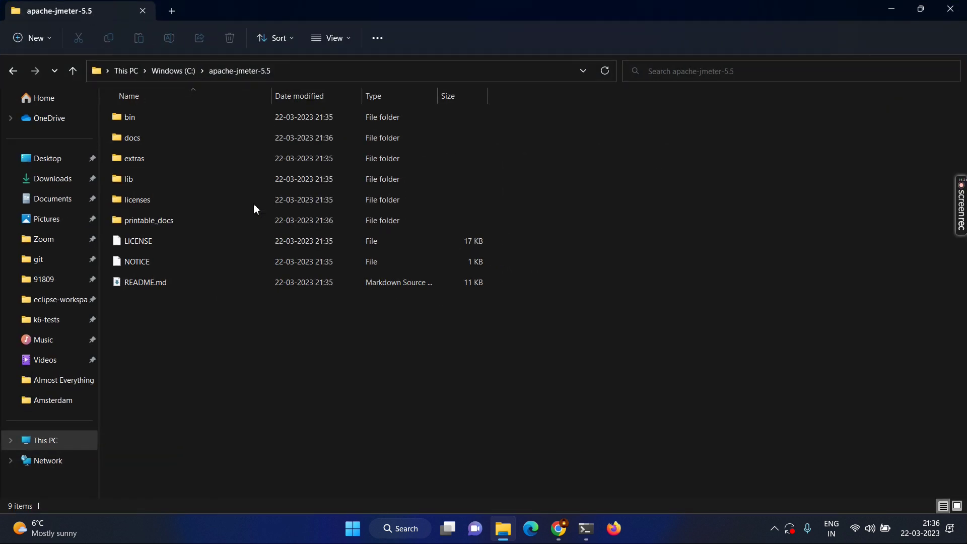
Go back up to the Windows (C:) drive and open the bin folder inside apache-jmeter-5.5
{"action": "left_click", "coordinate": [175, 75]}
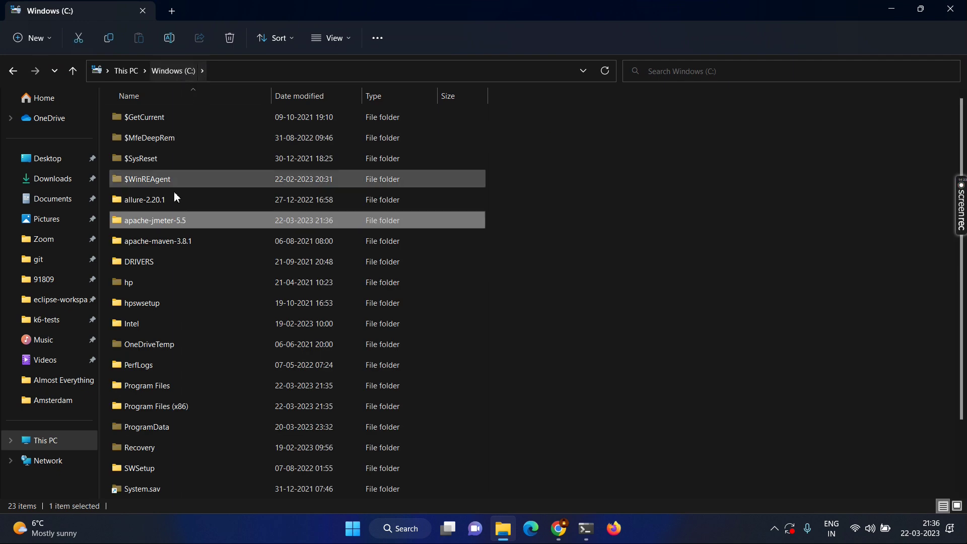
{"action": "double_click", "coordinate": [157, 220]}
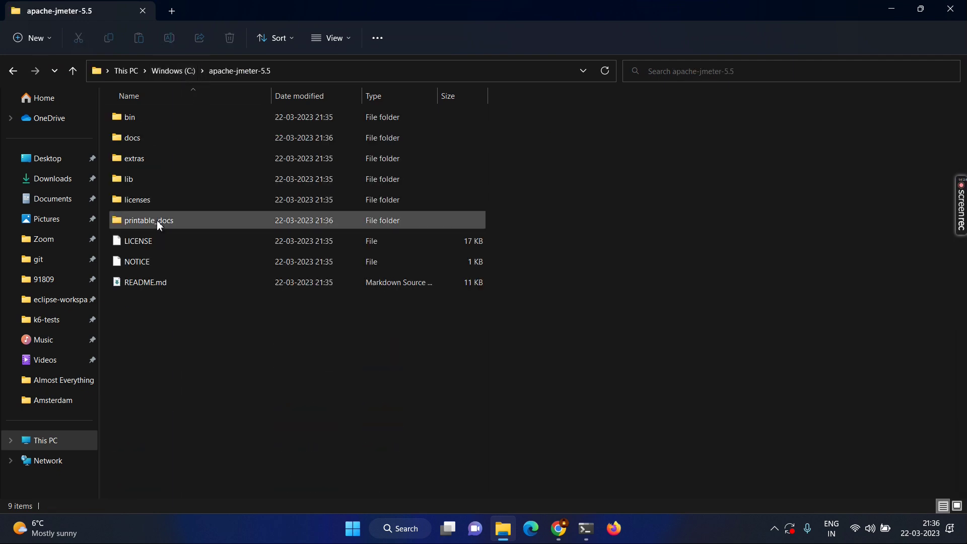
{"action": "double_click", "coordinate": [136, 122]}
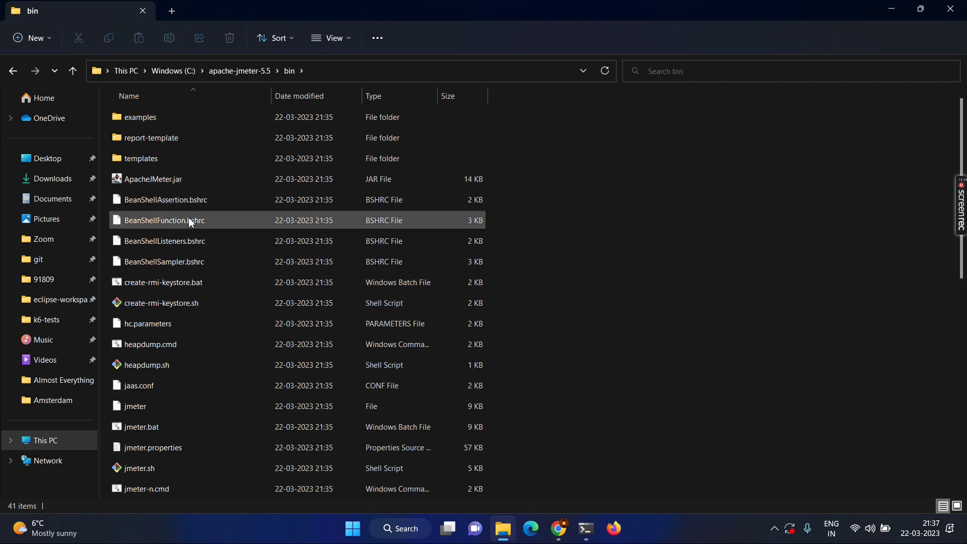
{"action": "scroll", "coordinate": [156, 325], "scroll_direction": "down", "scroll_amount": 1}
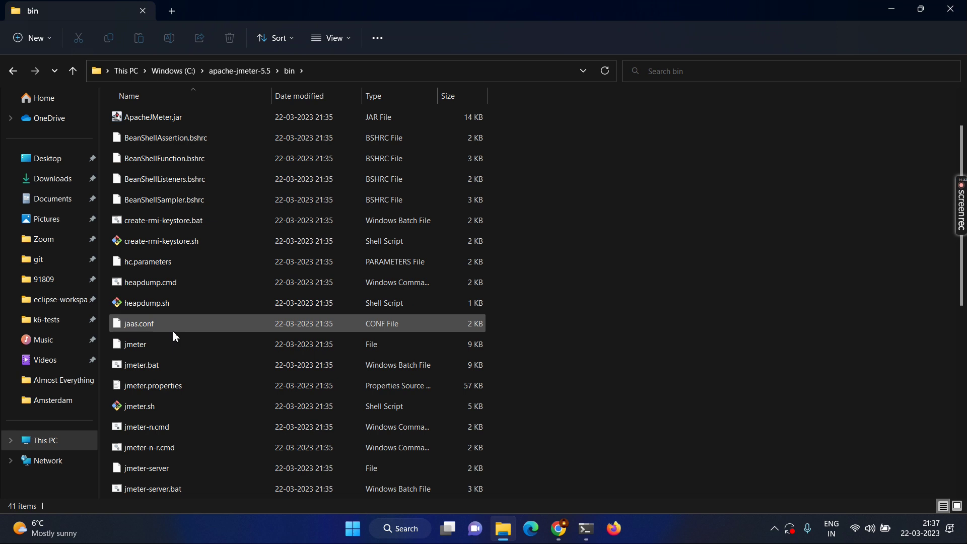
Start JMeter by running jmeter.bat, view the command window behind it, and bring JMeter back to the front
{"action": "double_click", "coordinate": [158, 364]}
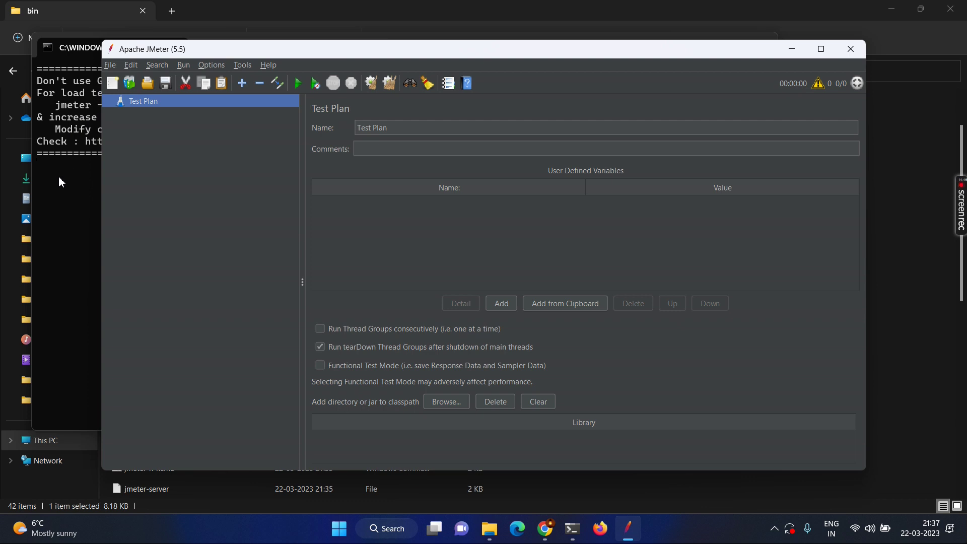
{"action": "left_click", "coordinate": [792, 49]}
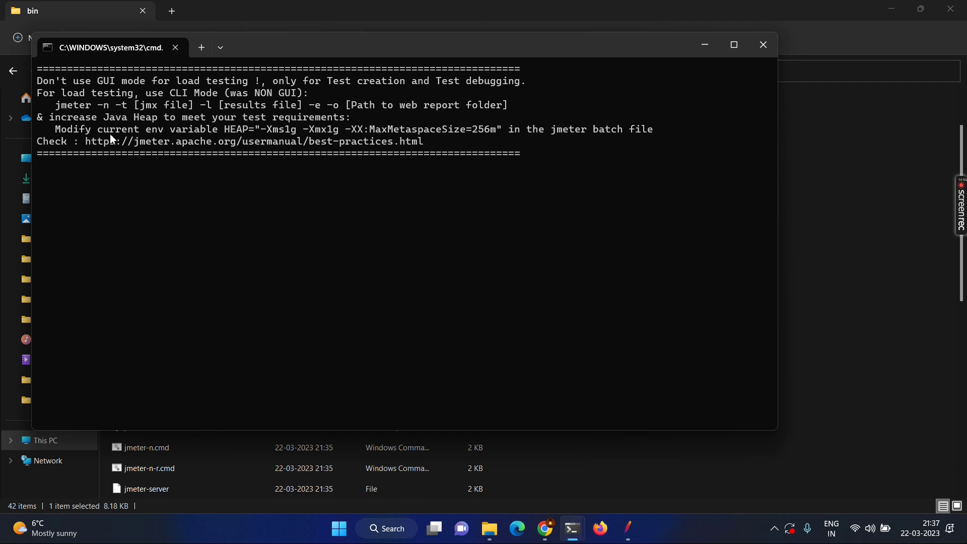
{"action": "left_click", "coordinate": [627, 528]}
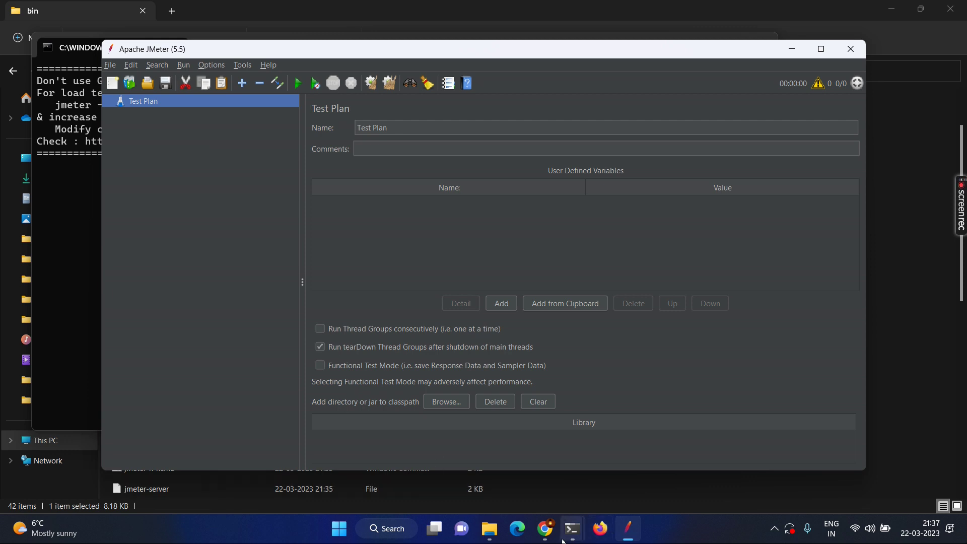
Switch to the Jmeter presentation in Google Slides and review the title, performance testing types and installation slides
{"action": "left_click", "coordinate": [545, 529]}
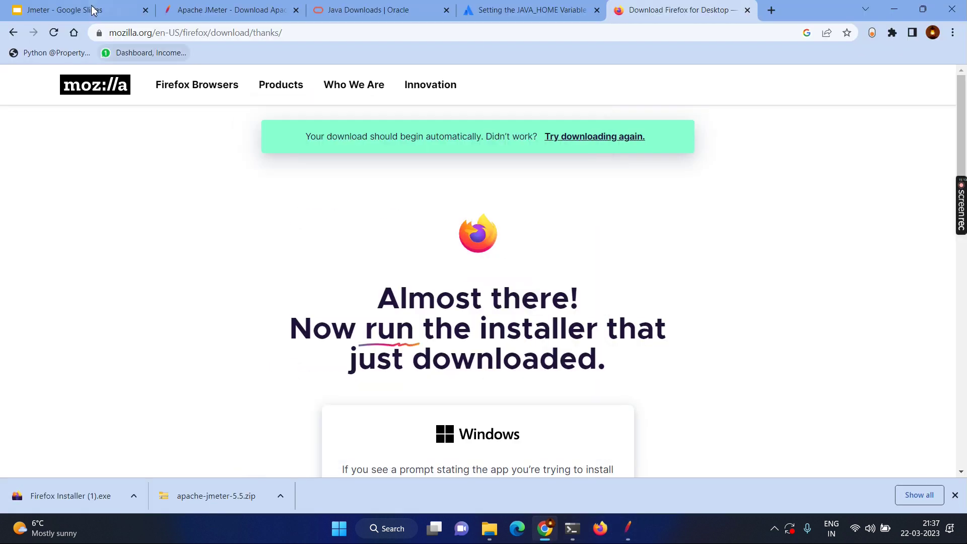
{"action": "left_click", "coordinate": [93, 10]}
{"action": "key", "text": "Home"}
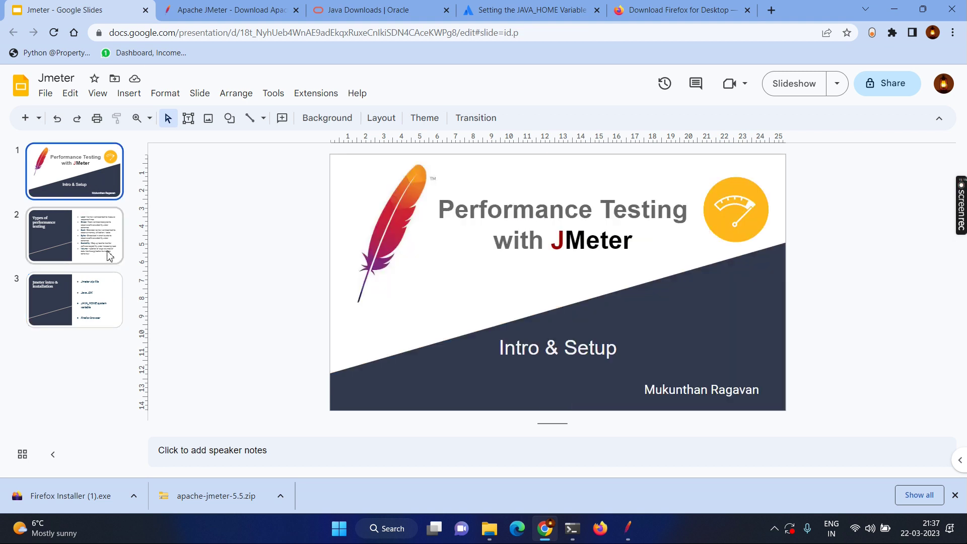
{"action": "left_click", "coordinate": [77, 259]}
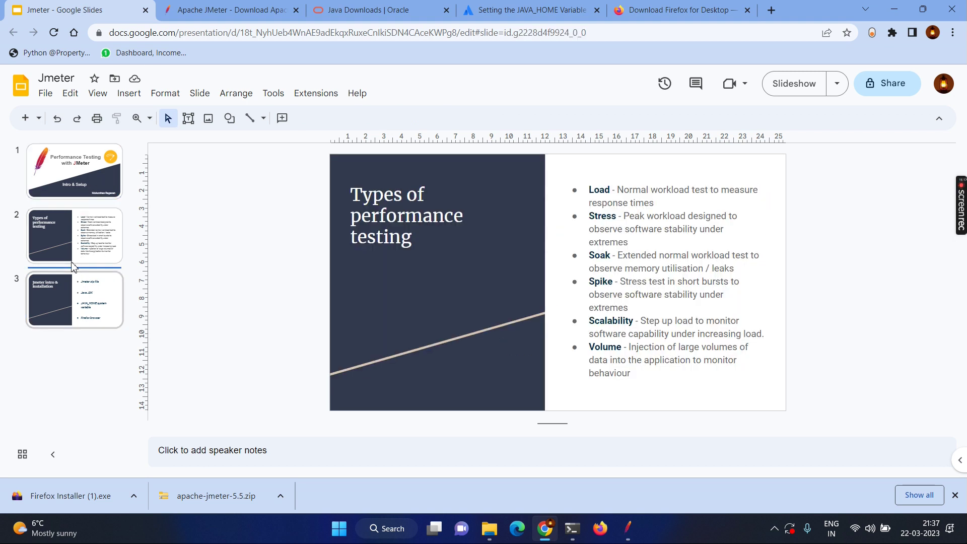
{"action": "left_click", "coordinate": [84, 303]}
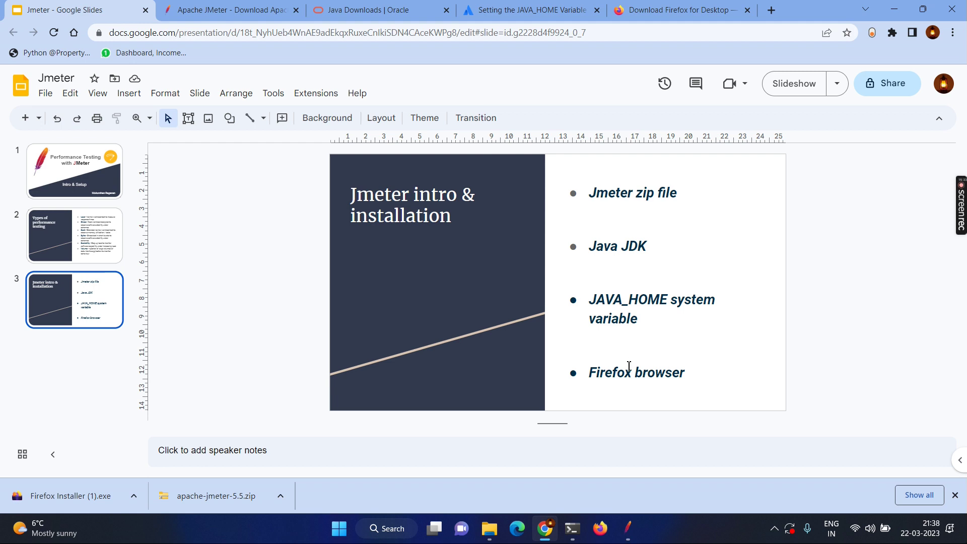
Switch back to JMeter, show the apache-jmeter-5.5 folder in File Explorer, and minimize it to return to the Test Plan
{"action": "left_click", "coordinate": [629, 527]}
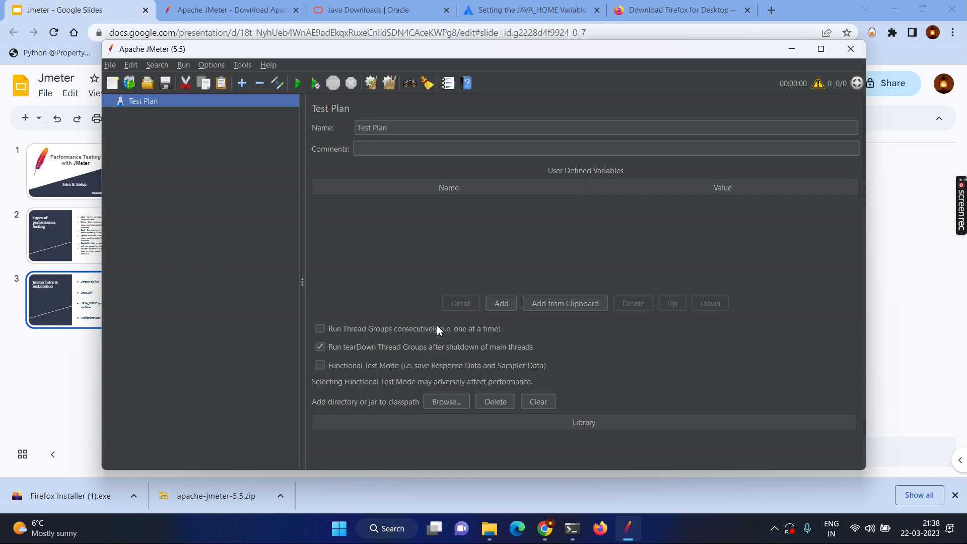
{"action": "left_click", "coordinate": [489, 528]}
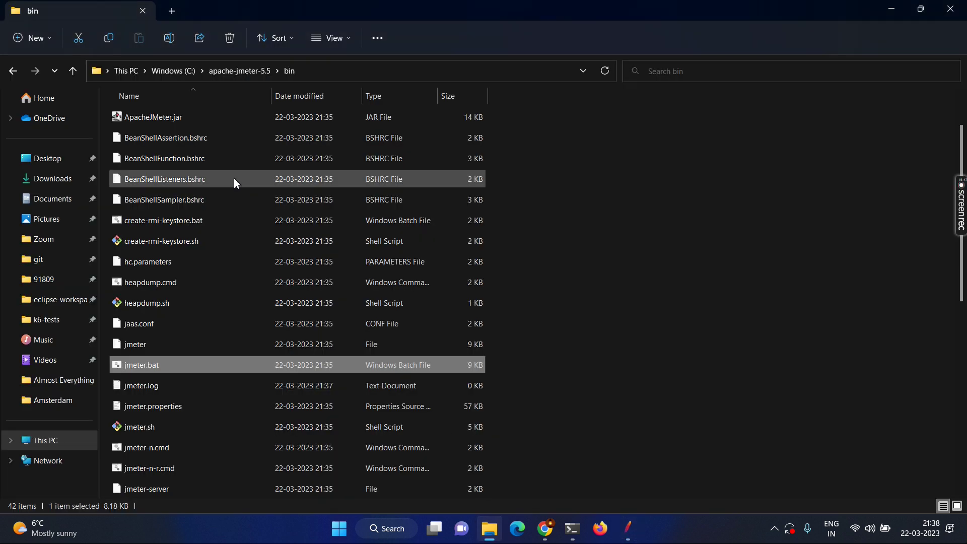
{"action": "left_click", "coordinate": [254, 74]}
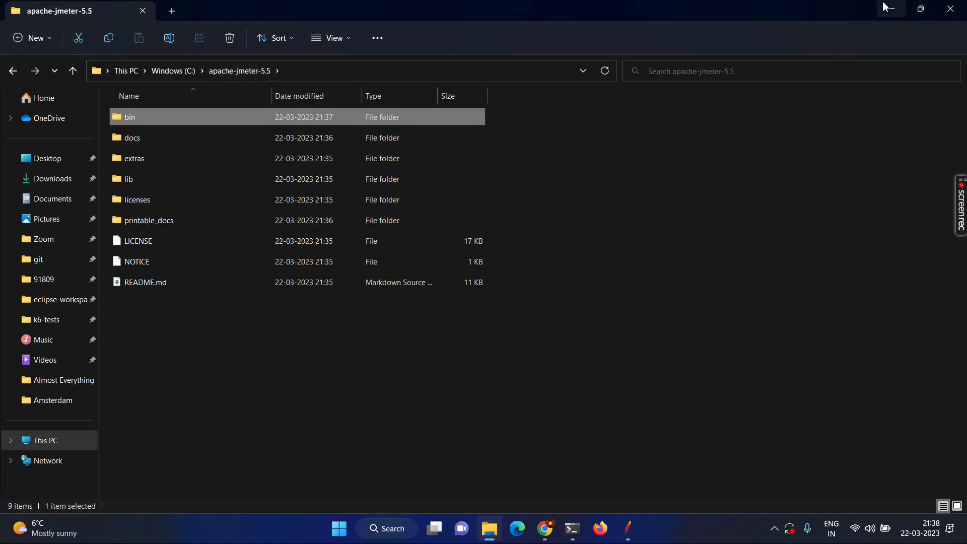
{"action": "left_click", "coordinate": [884, 12]}
{"action": "left_click", "coordinate": [884, 11]}
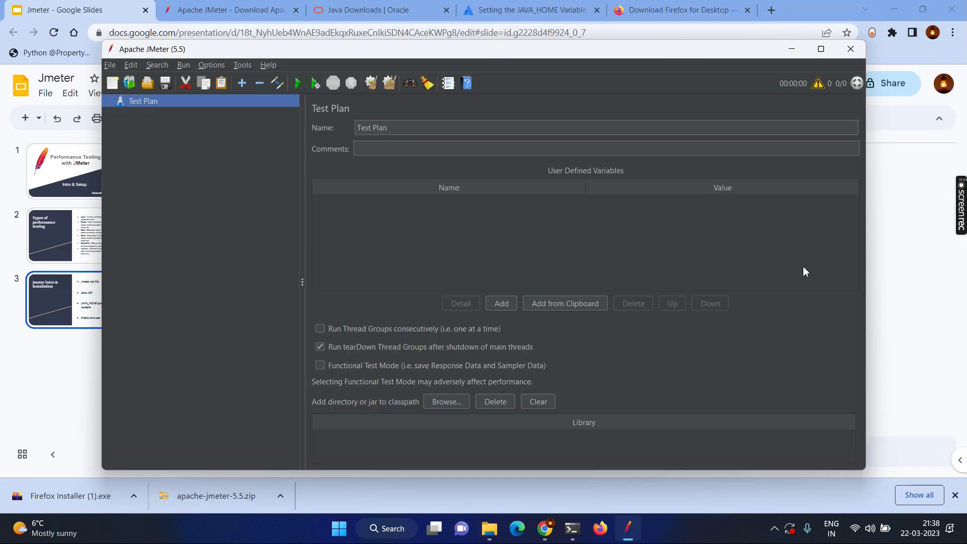